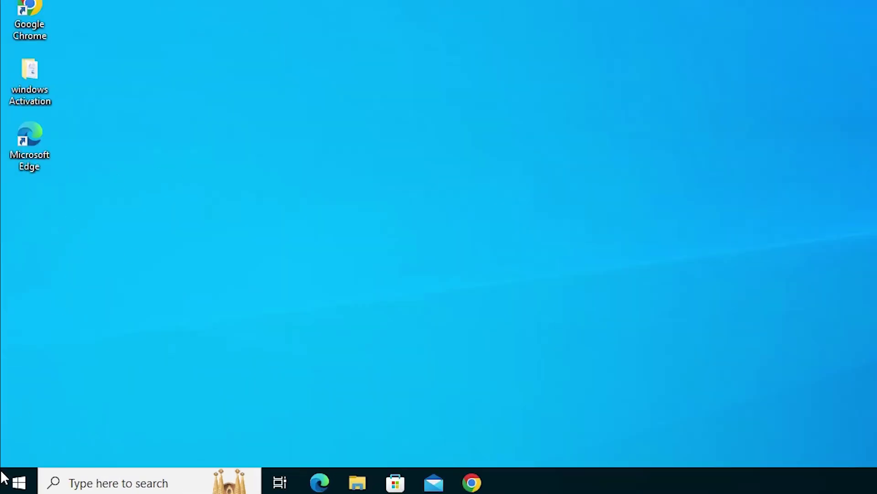
Open the Services console through a Start menu search for 'ser'.
click(5, 485)
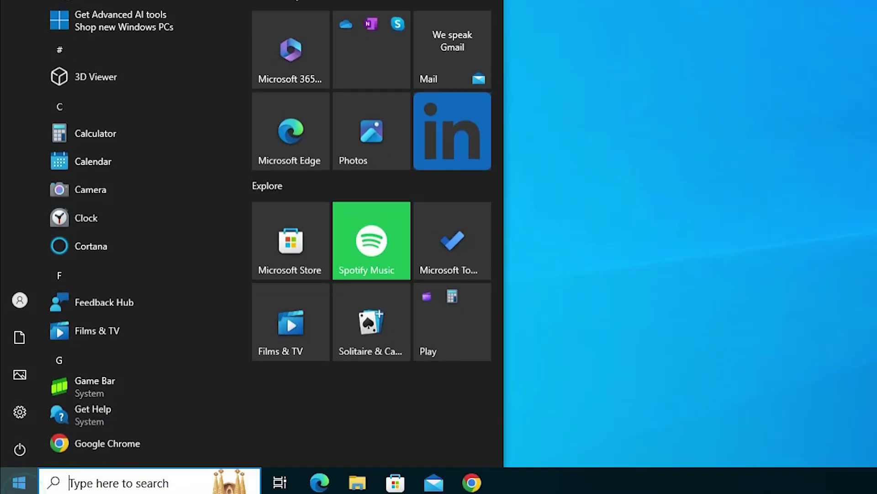
text(ser)
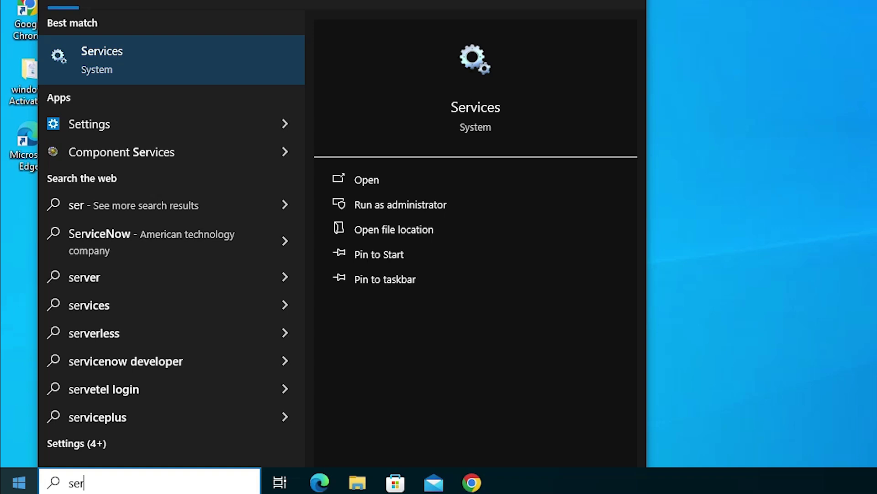
click(157, 70)
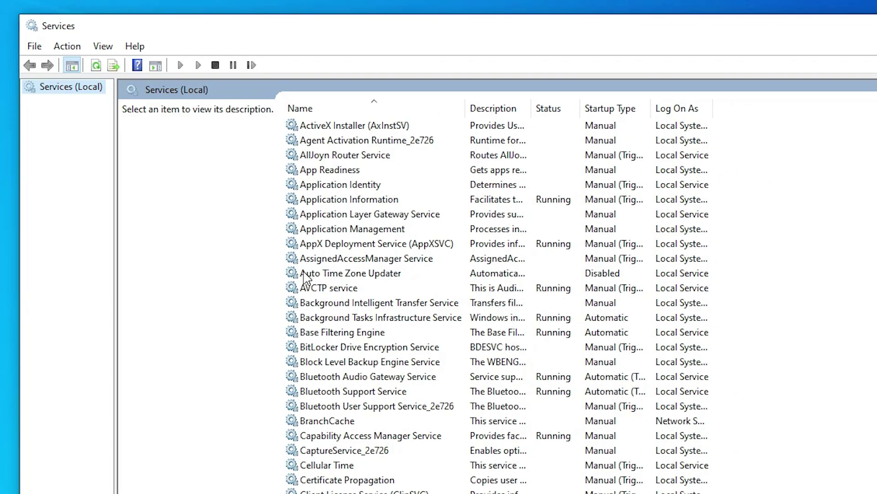
Jump to the Print Spooler service by typing 'pr' and bring up its context menu.
click(306, 273)
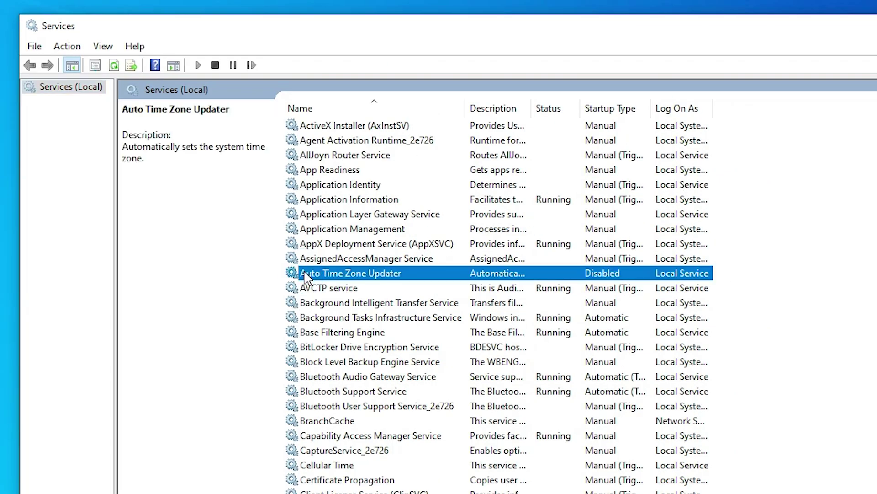
text(pr)
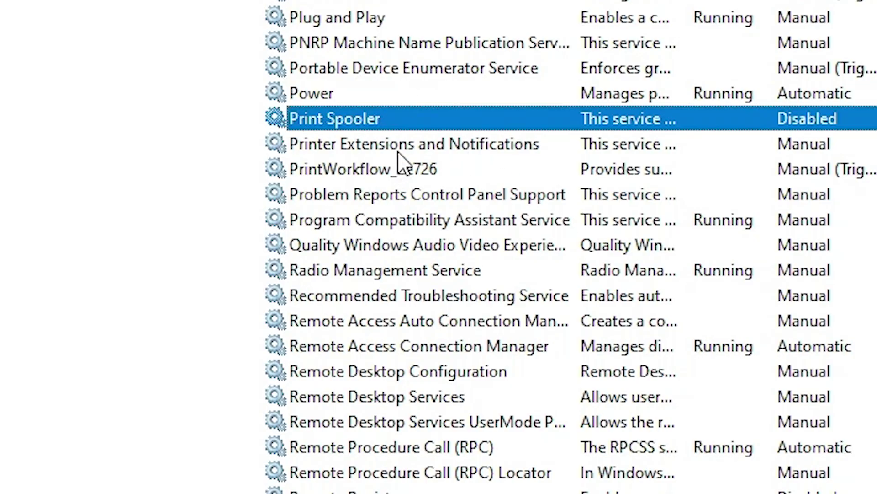
right_click(357, 119)
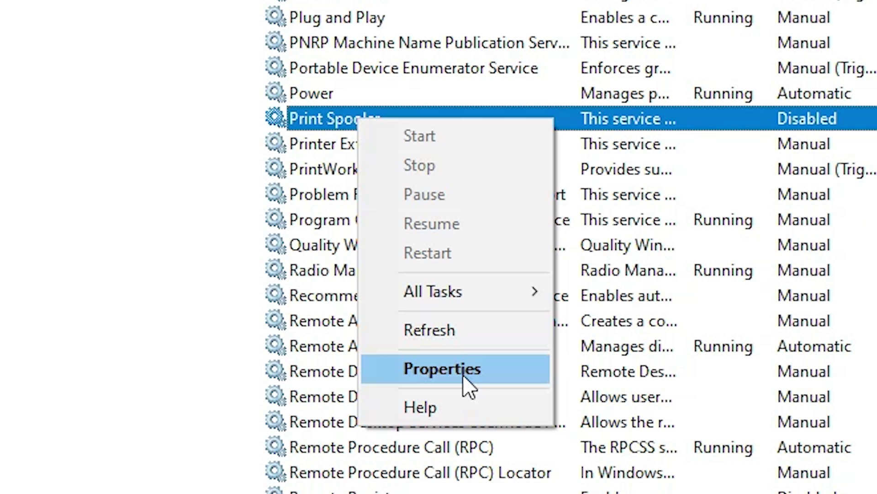
In Print Spooler properties, set startup type to Automatic, apply, start the service, and confirm with OK.
click(464, 378)
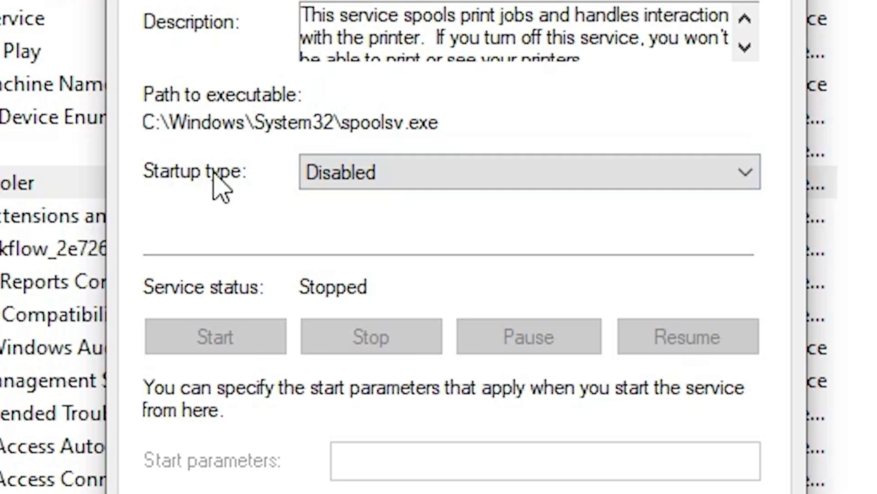
click(371, 179)
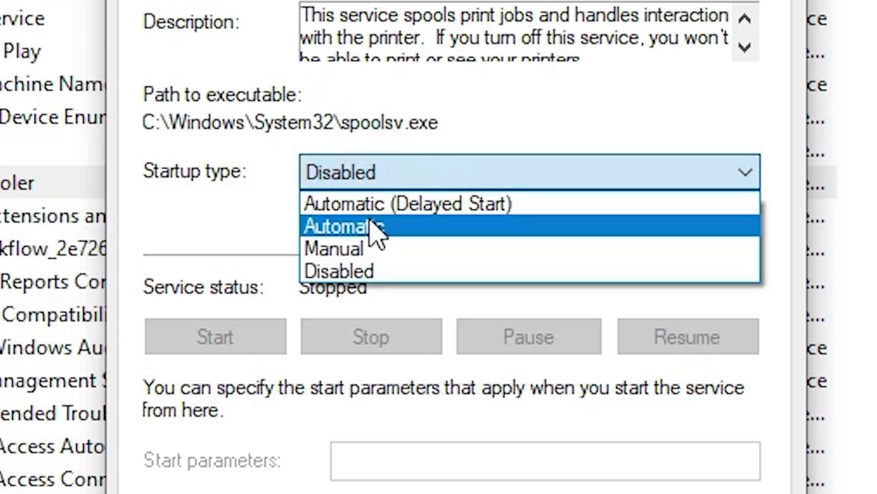
click(389, 225)
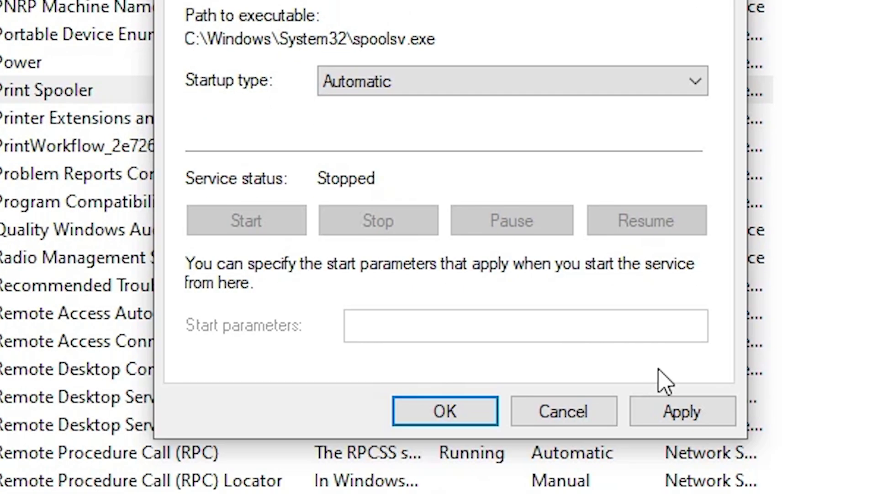
click(686, 409)
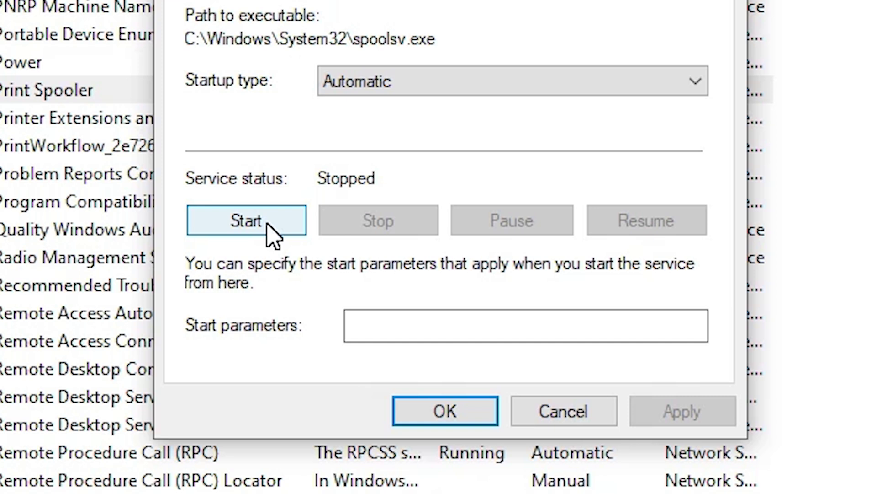
click(268, 225)
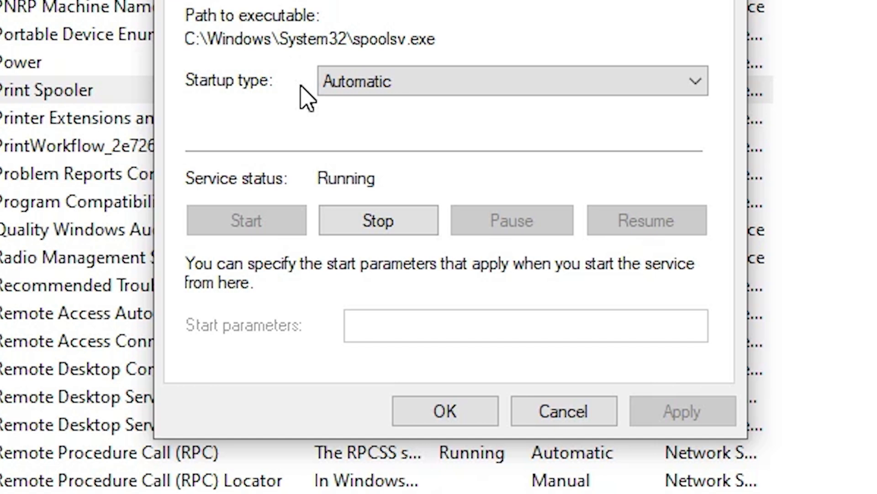
click(473, 411)
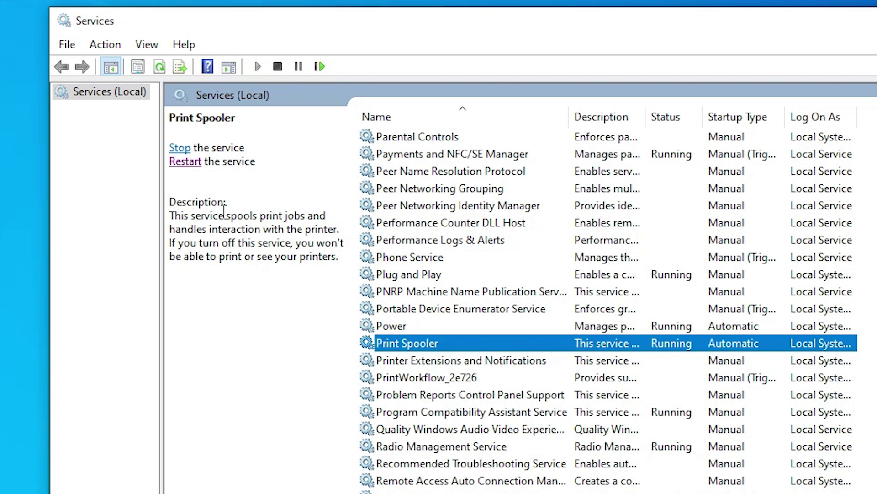
Restart Print Spooler from the left-pane Restart link and close the Services window.
click(184, 163)
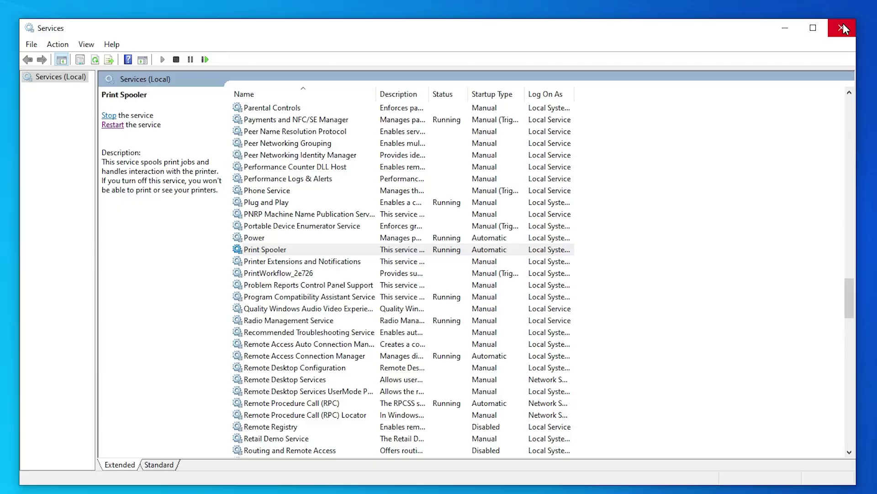
click(844, 19)
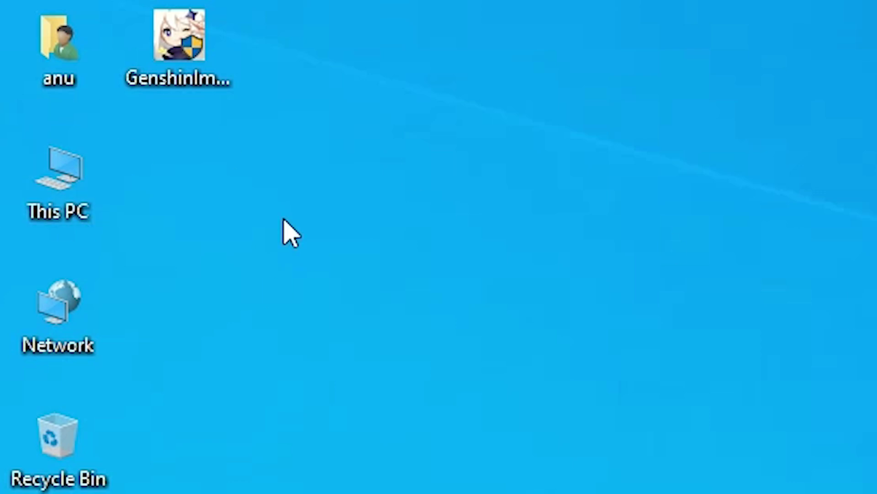
right_click(57, 209)
click(164, 408)
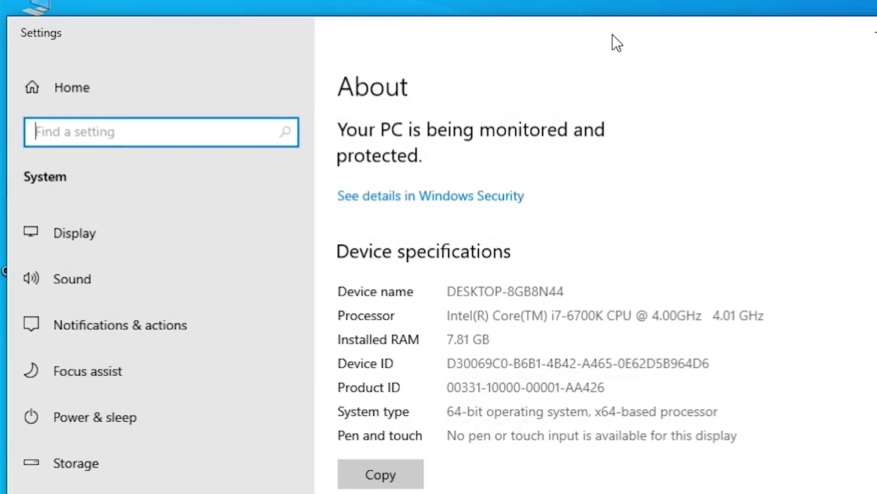
drag(208, 12, 609, 31)
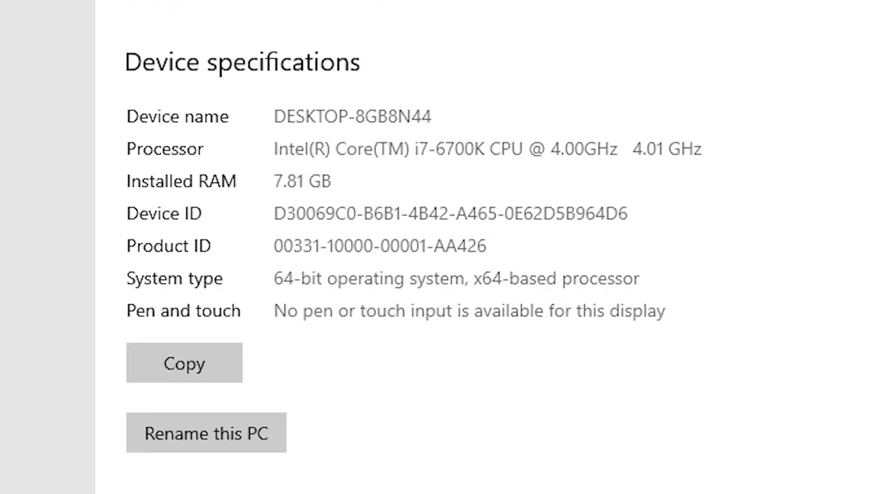
drag(275, 280, 611, 294)
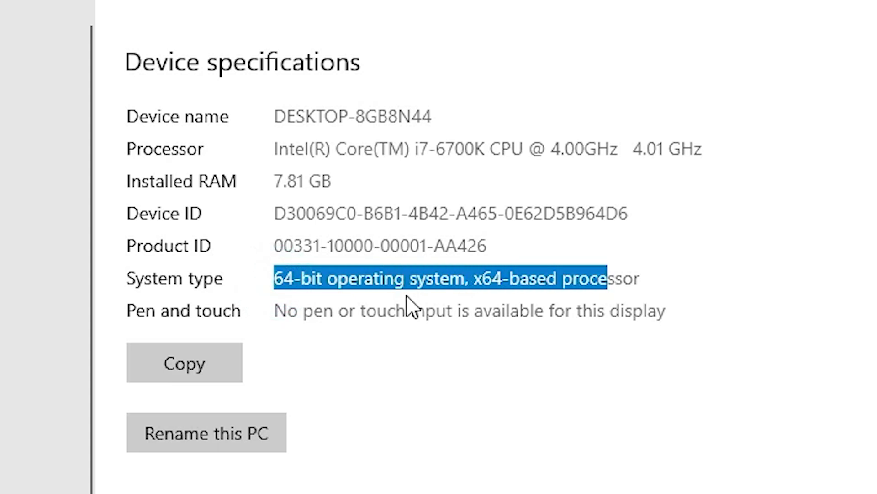
click(406, 298)
click(269, 278)
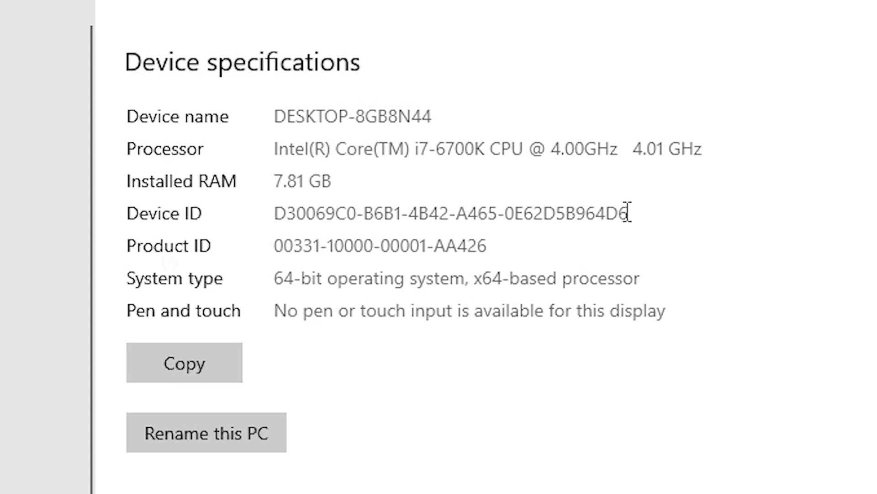
click(649, 57)
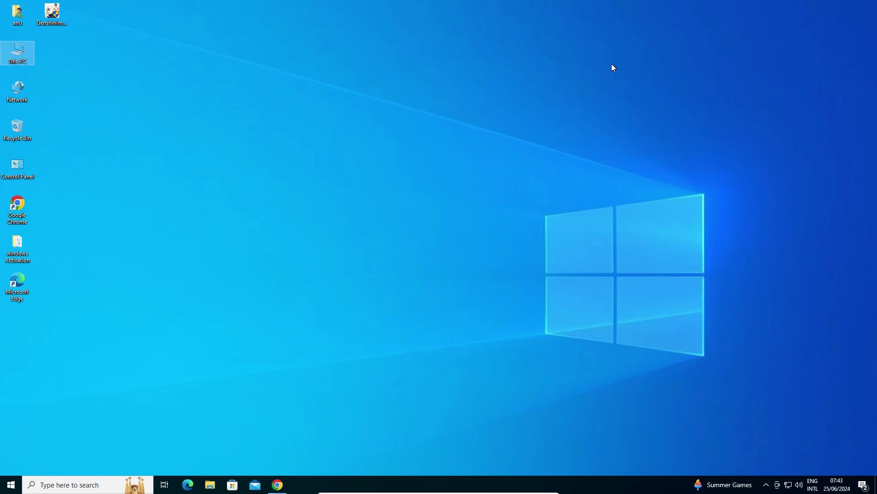
Bring Chrome back and cycle through the hp, epson and canon printer driver search tabs.
click(283, 486)
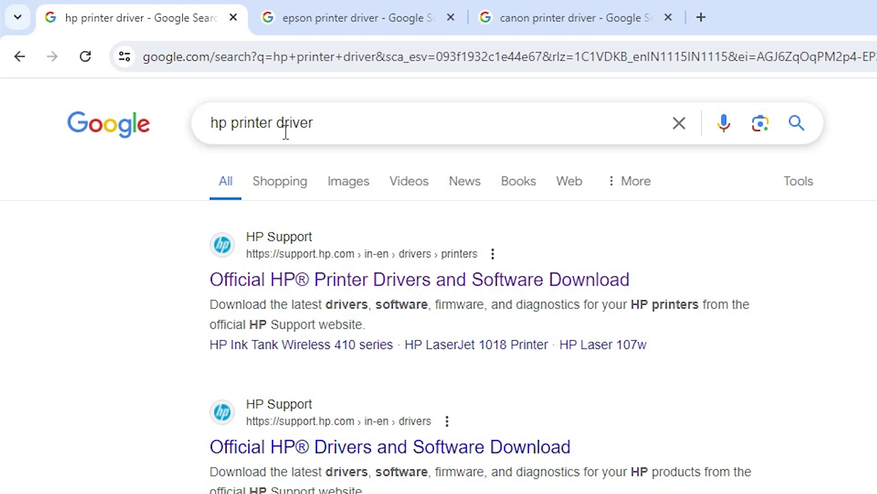
click(348, 19)
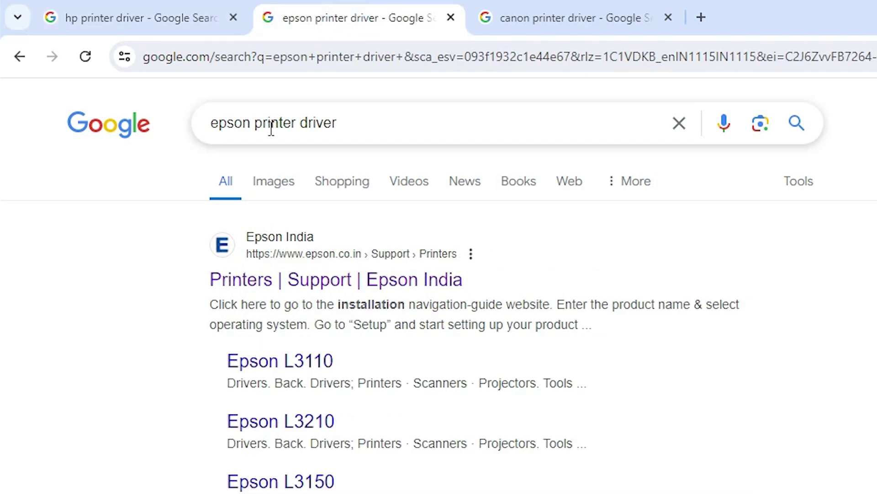
click(557, 23)
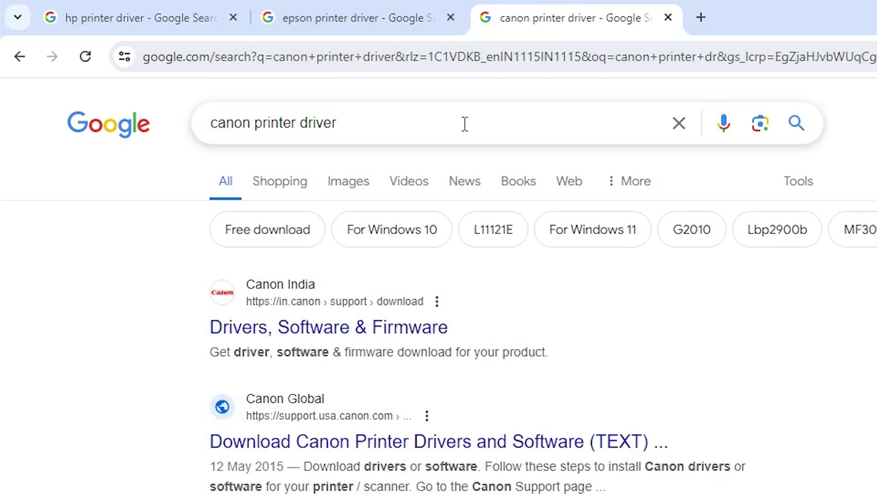
click(191, 19)
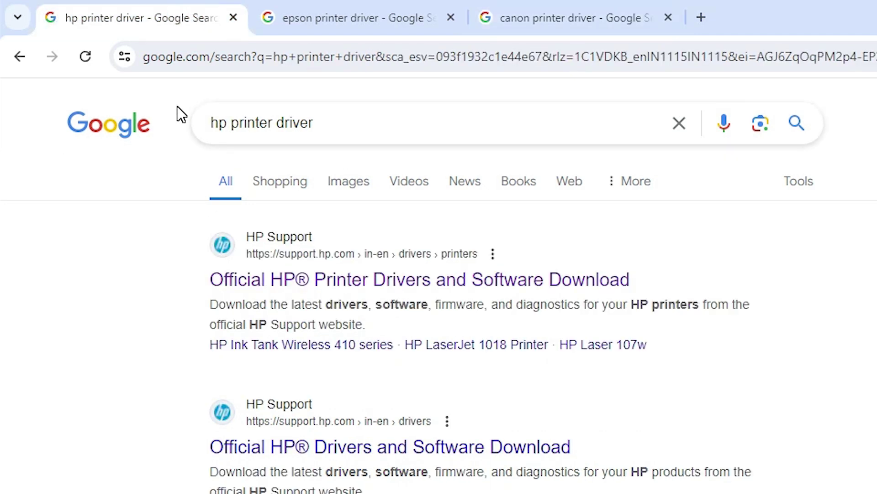
click(392, 14)
click(544, 18)
click(172, 14)
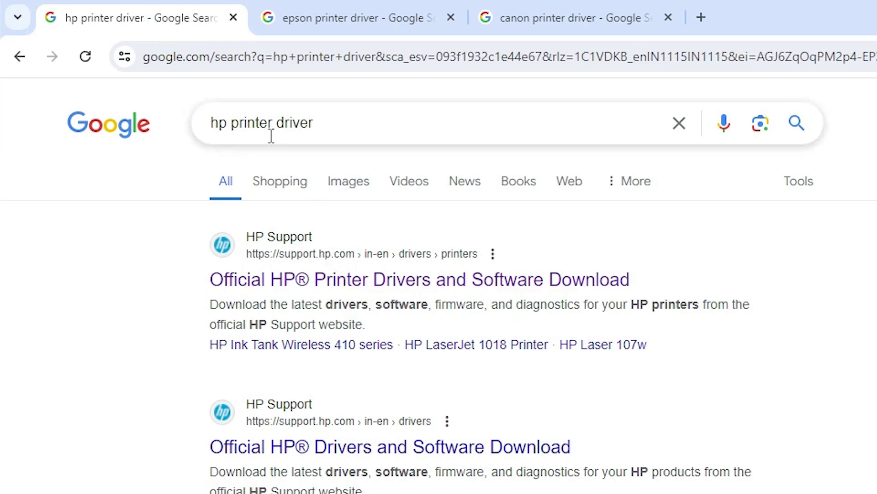
Resubmit the hp printer driver search and bring up the first result's context menu.
click(332, 124)
key(Return)
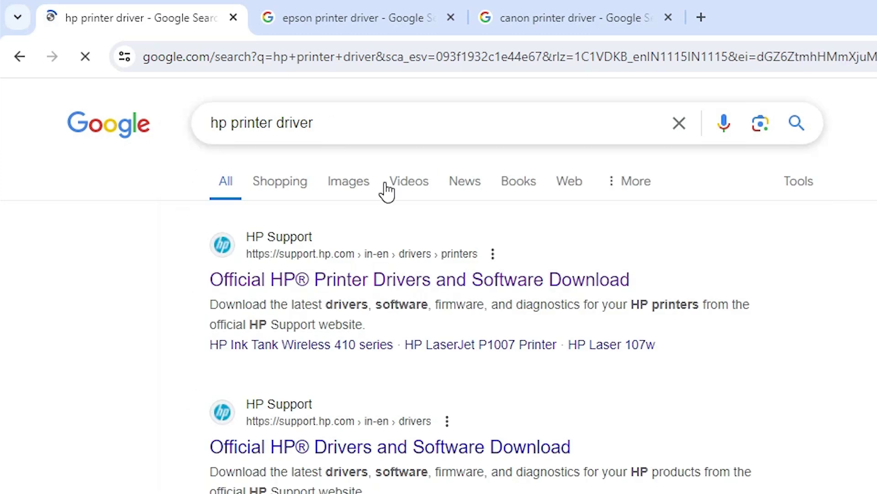
right_click(371, 288)
Open HP's driver page in a new tab and select the HP Officejet 4630 e-All-in-One printer.
click(410, 298)
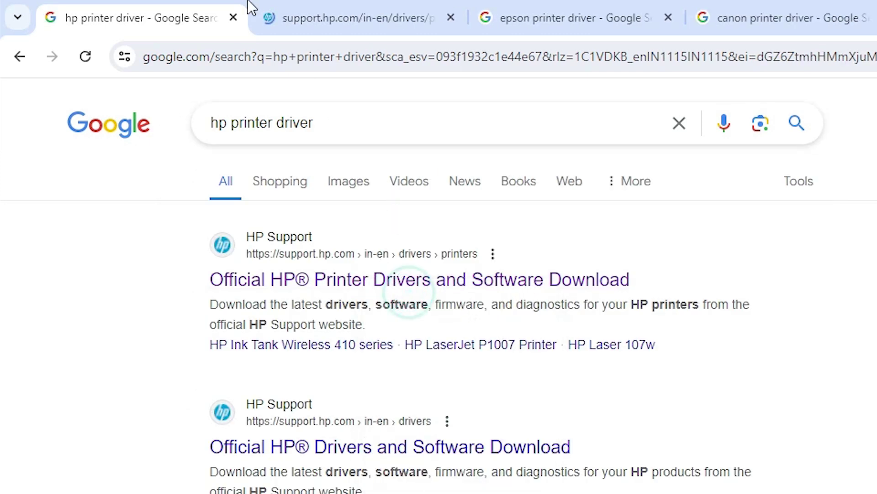
click(307, 14)
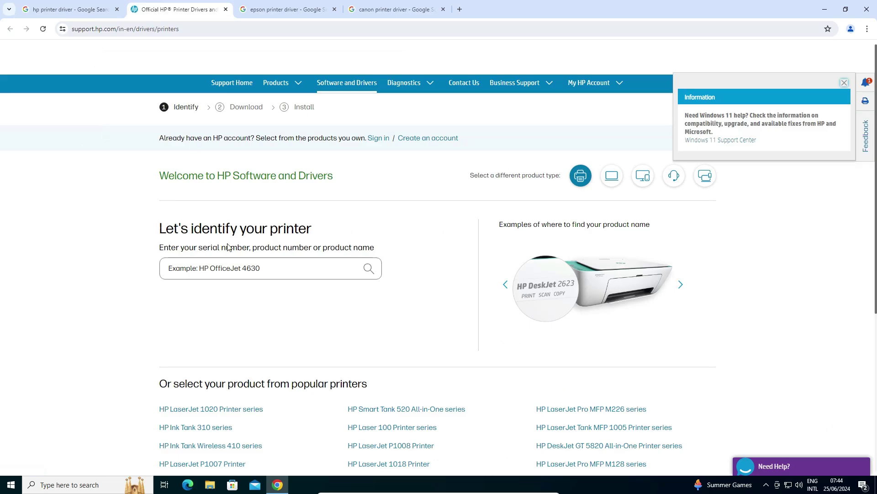
click(235, 266)
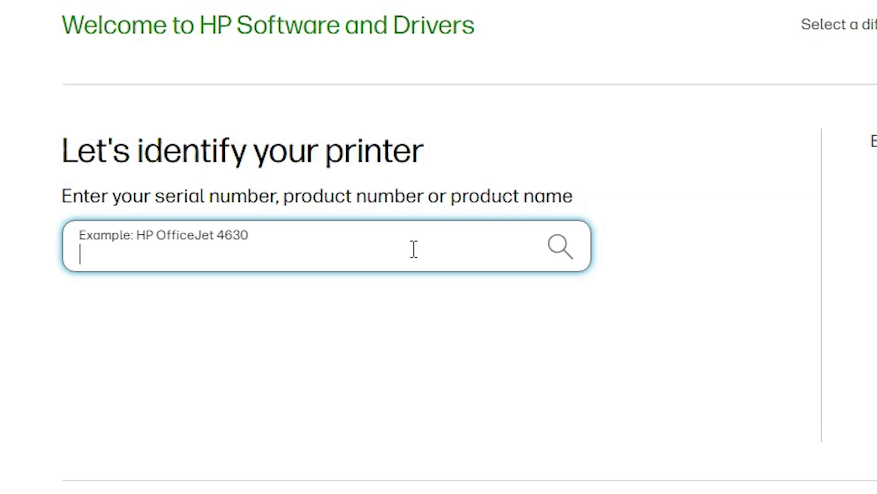
text(4630)
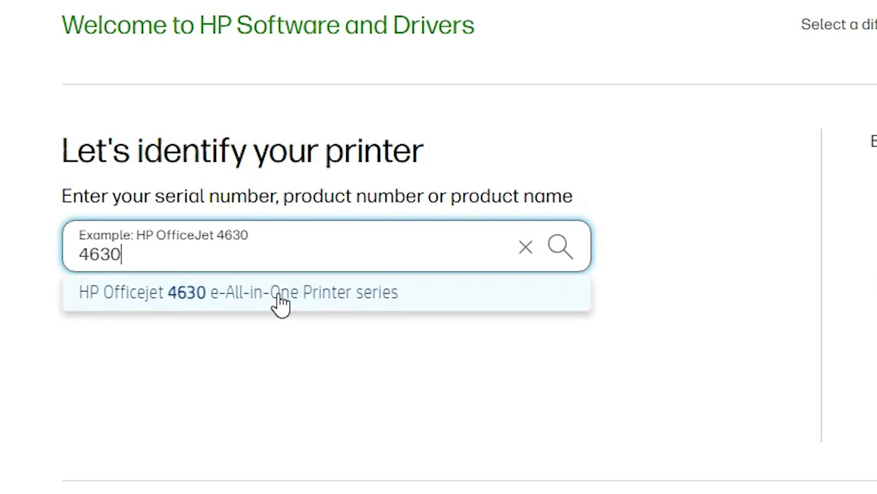
click(225, 296)
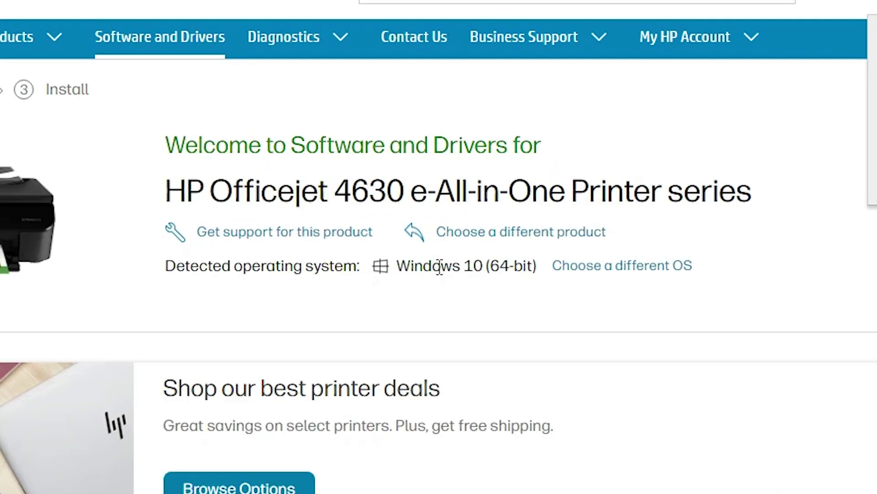
Choose Windows 10 (64-bit) as the preferred operating system and close the dialog.
click(596, 265)
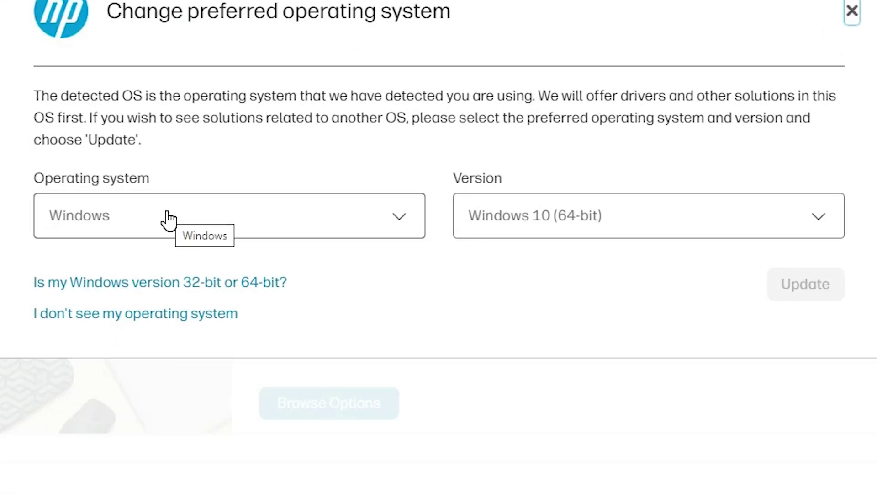
click(496, 213)
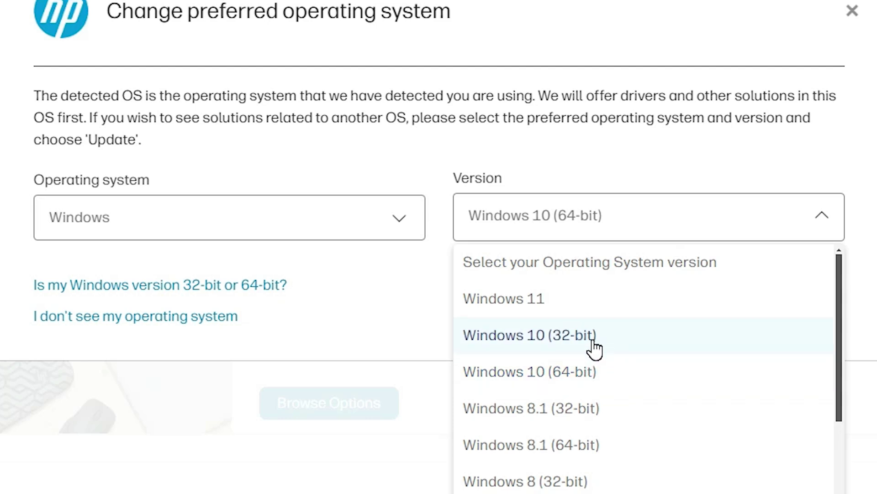
click(568, 365)
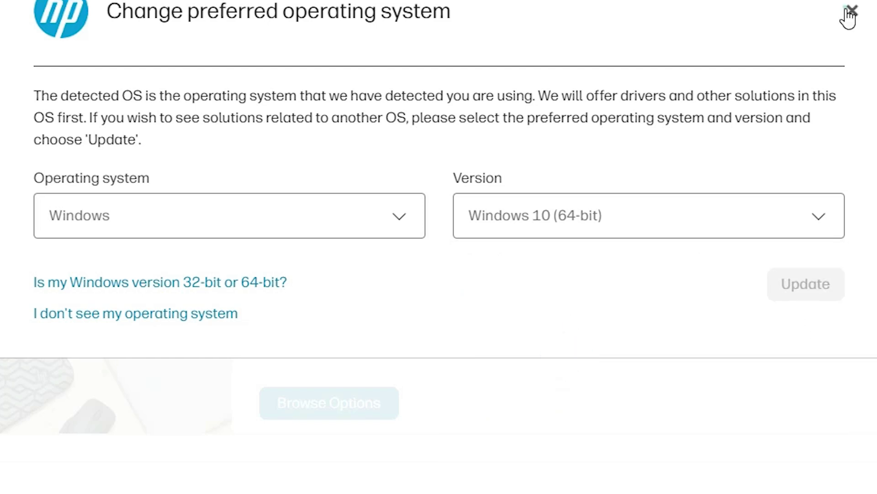
click(851, 11)
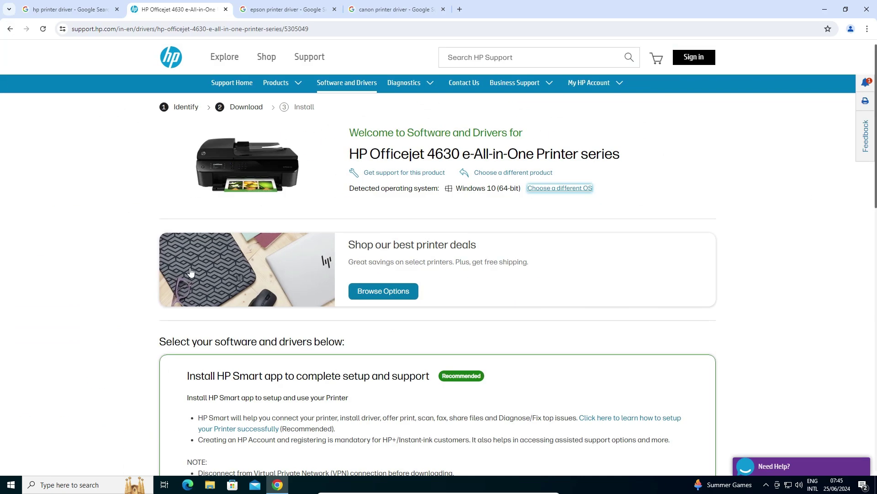
scroll(191, 272, down, 9)
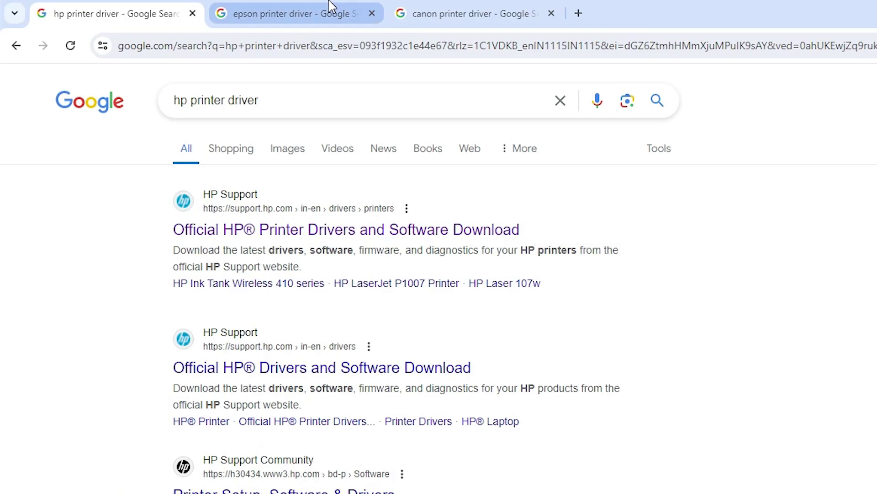
Rerun the epson printer driver search and open Epson India printer support in a new tab.
click(319, 12)
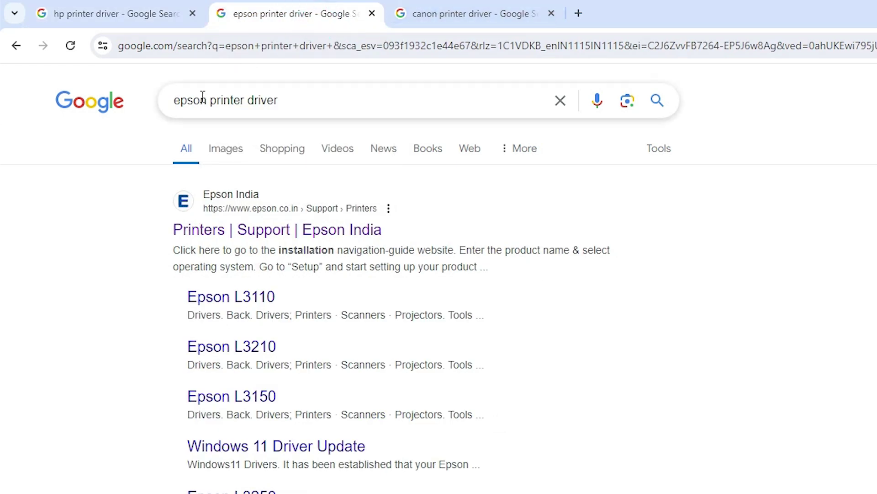
click(299, 100)
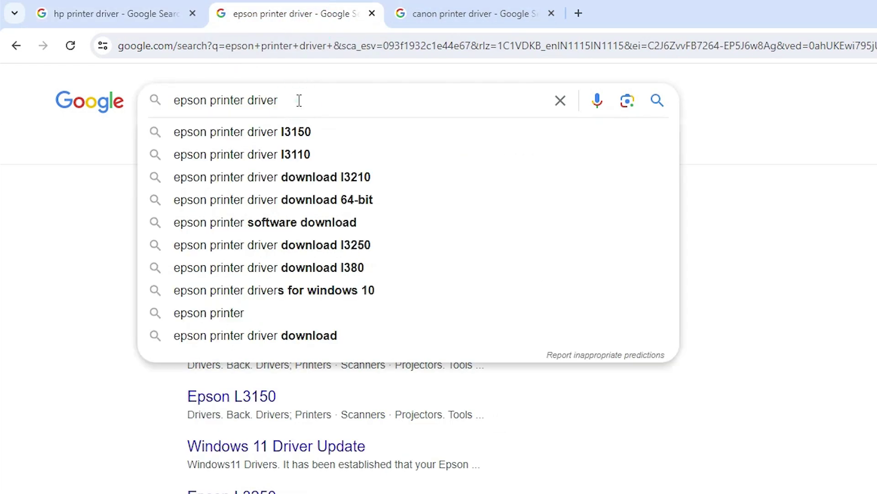
key(Return)
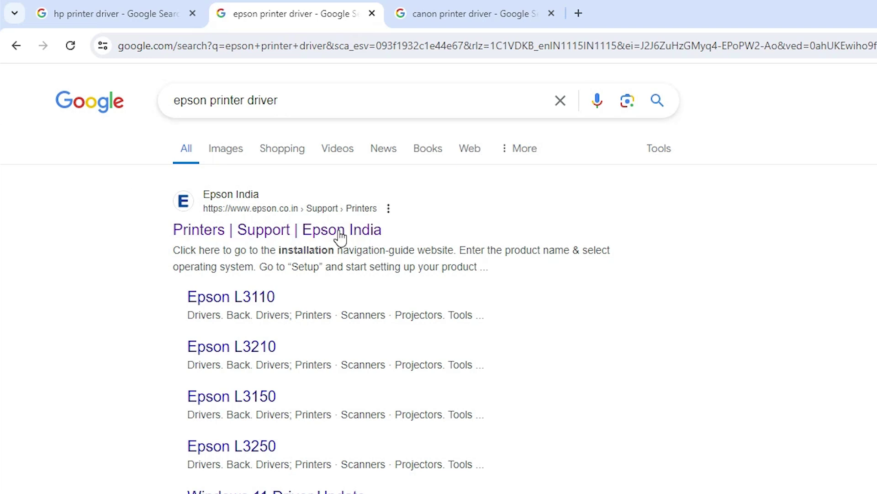
right_click(322, 235)
click(382, 243)
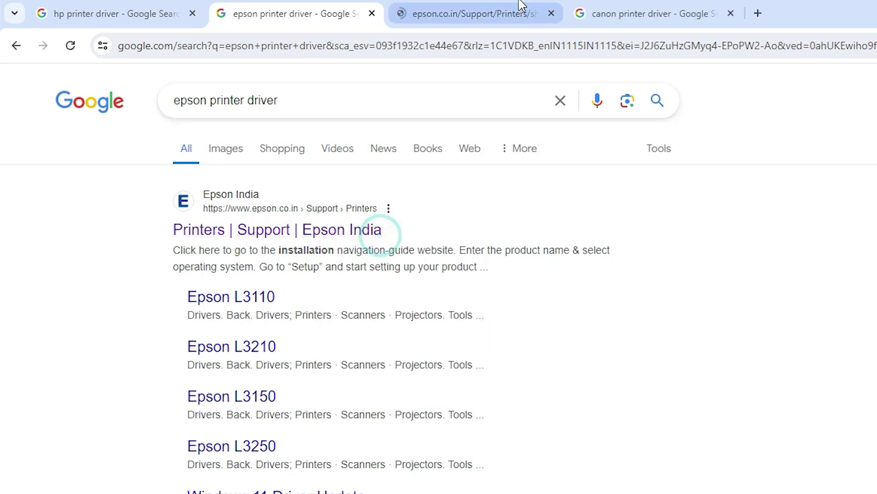
click(512, 13)
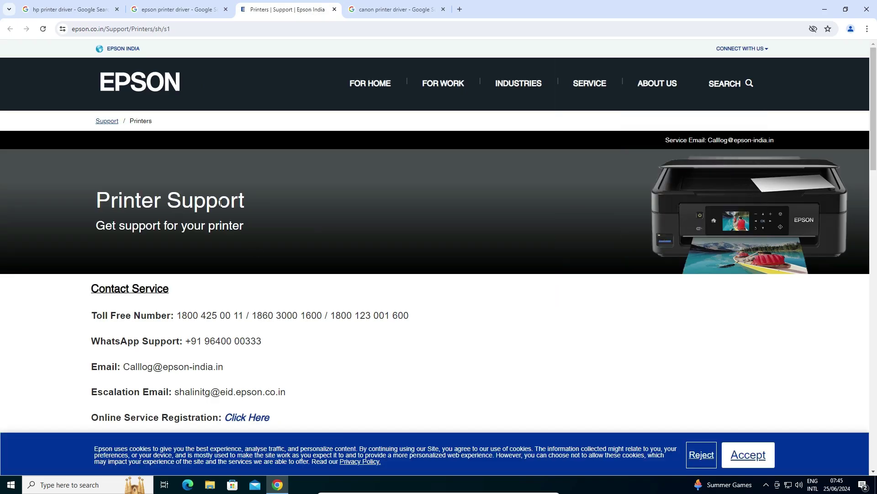
Search Epson India for the L130 and review its OS choices, keeping Windows 10 64-bit.
scroll(227, 202, down, 7)
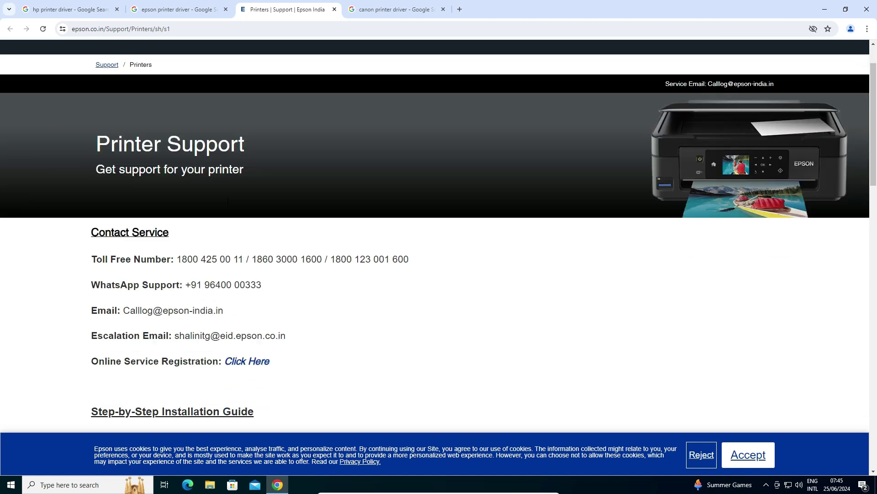
click(185, 298)
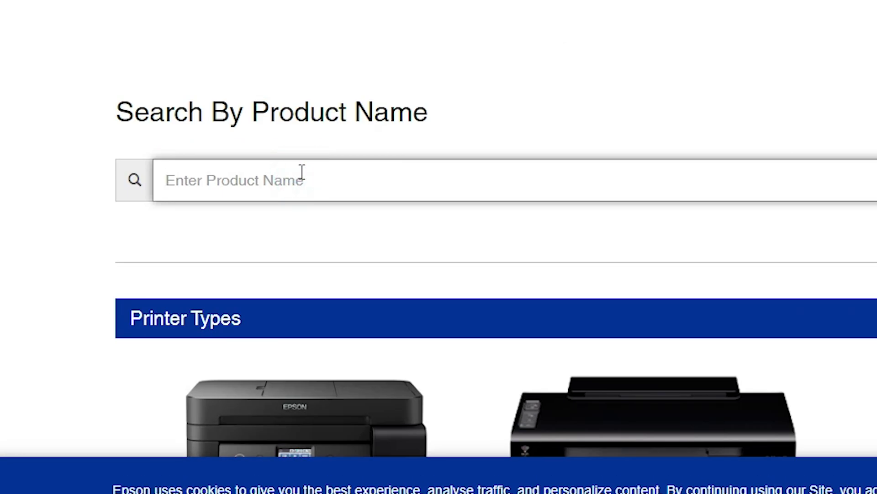
text(l130)
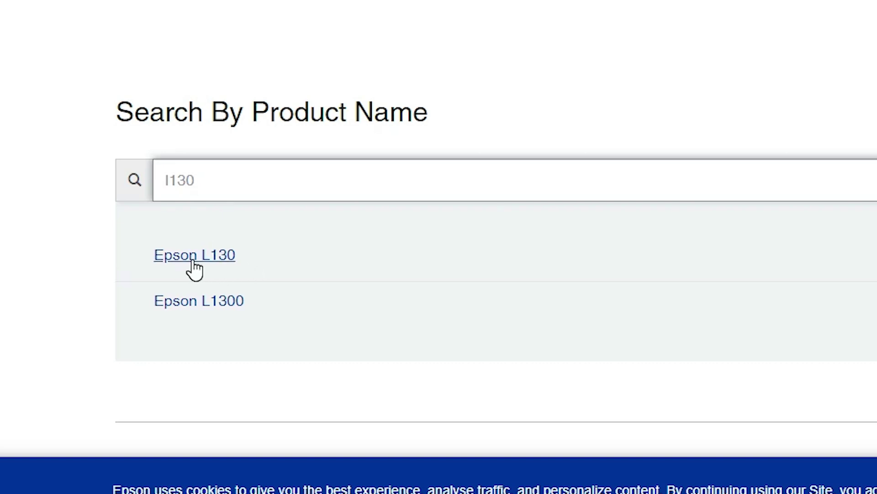
click(221, 258)
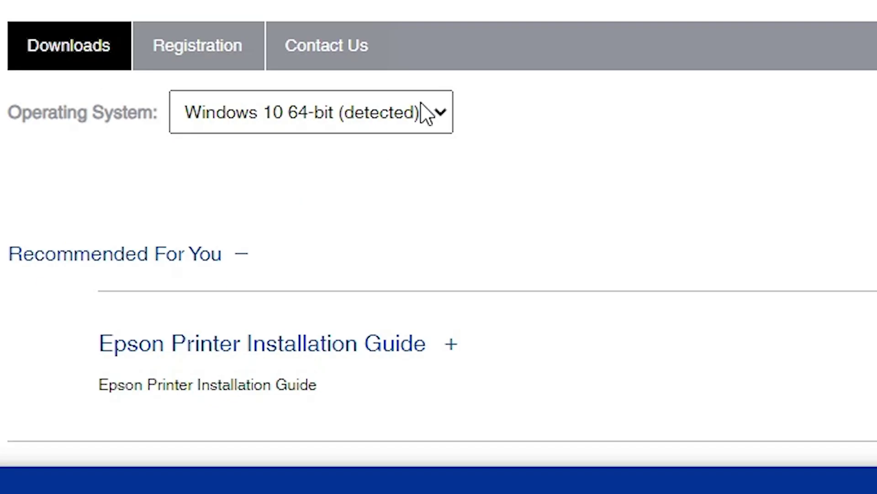
click(241, 304)
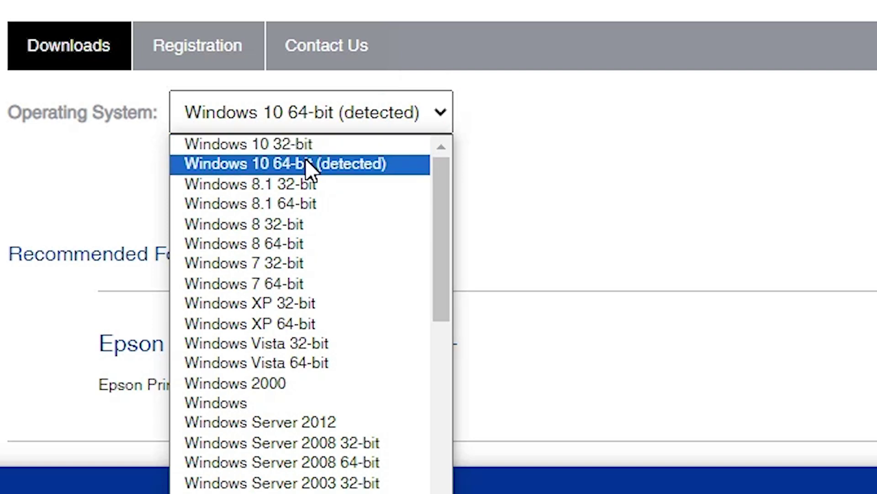
click(682, 106)
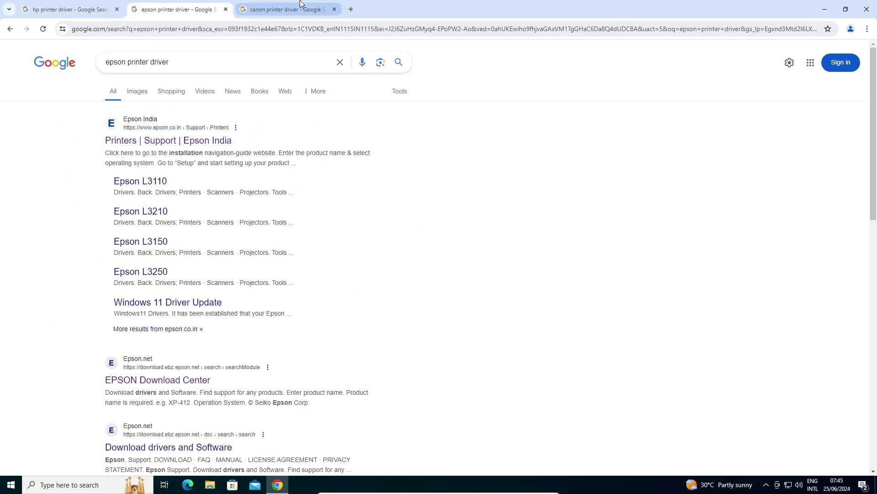
Rerun the canon printer driver search and open the Canon India drivers result in a new tab.
click(299, 3)
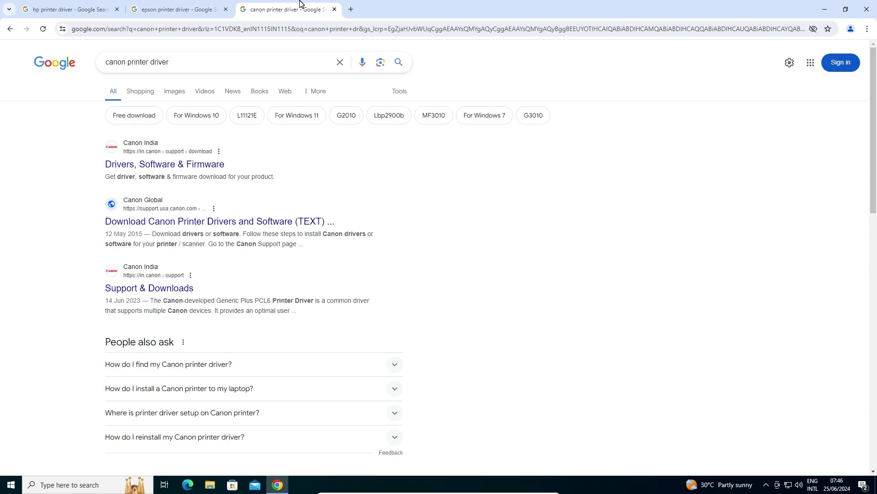
click(178, 63)
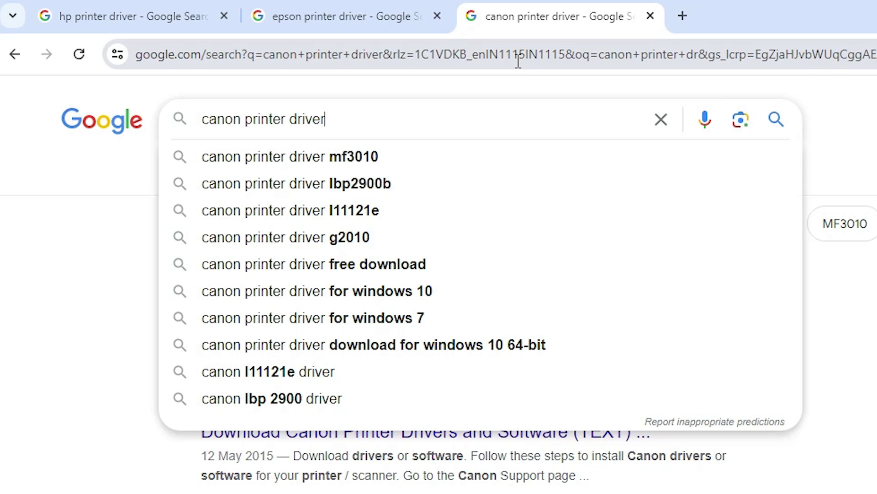
key(Return)
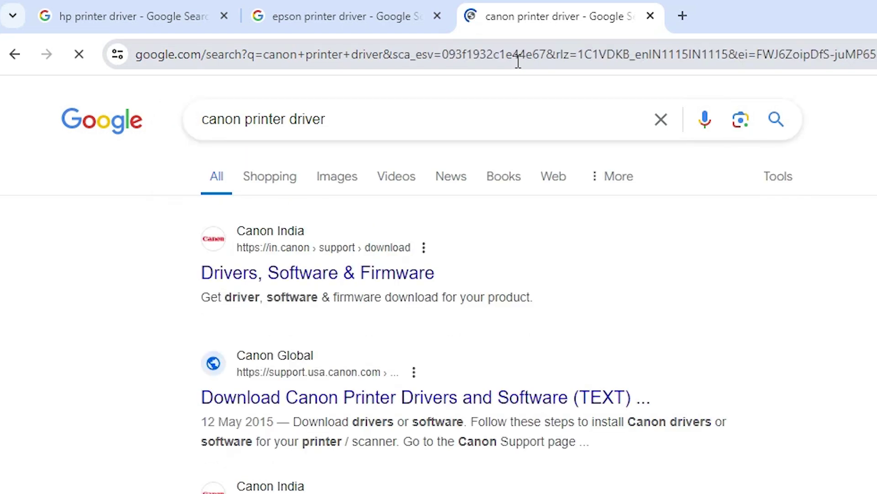
right_click(407, 275)
click(409, 287)
click(808, 6)
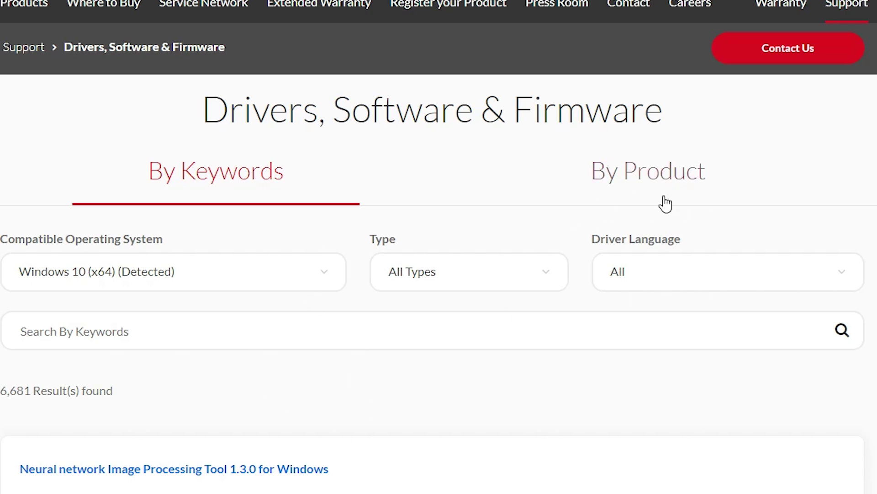
Switch to By Product search and look through the product range, category and series lists.
click(634, 189)
click(43, 274)
click(43, 275)
click(449, 270)
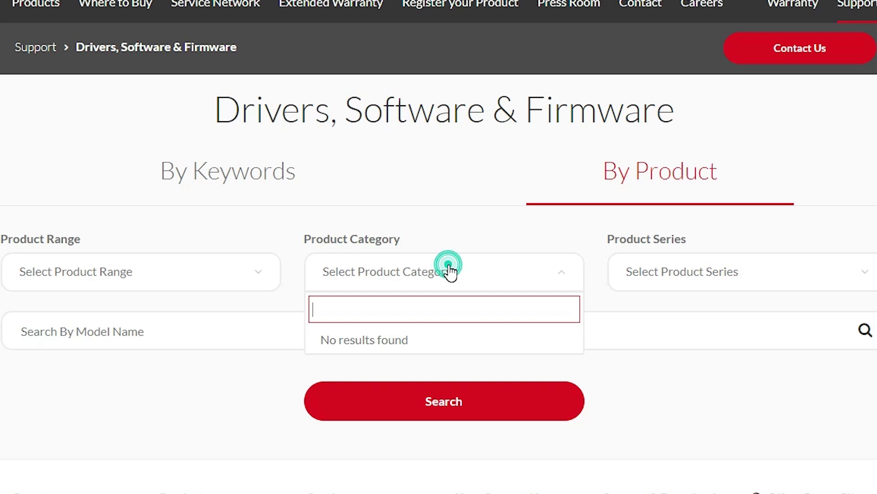
click(683, 273)
click(684, 275)
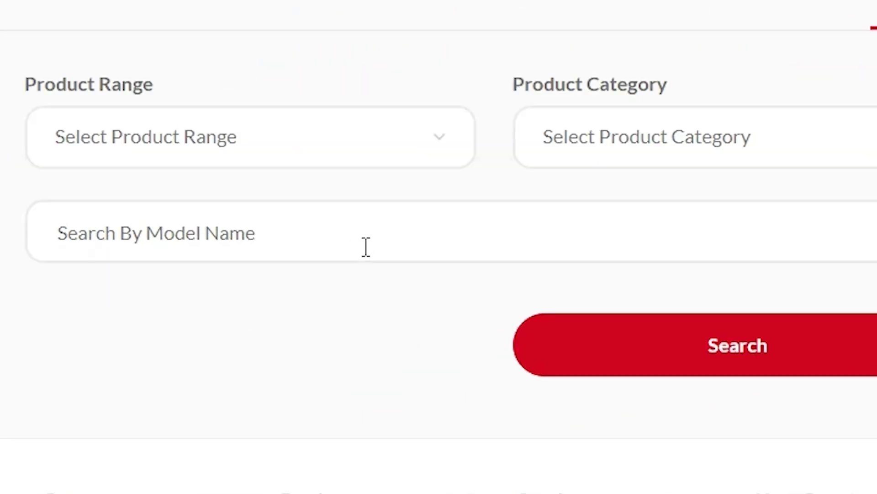
Search model name '2900' and open the LASER SHOT LBP2900/ 2900B page.
click(366, 247)
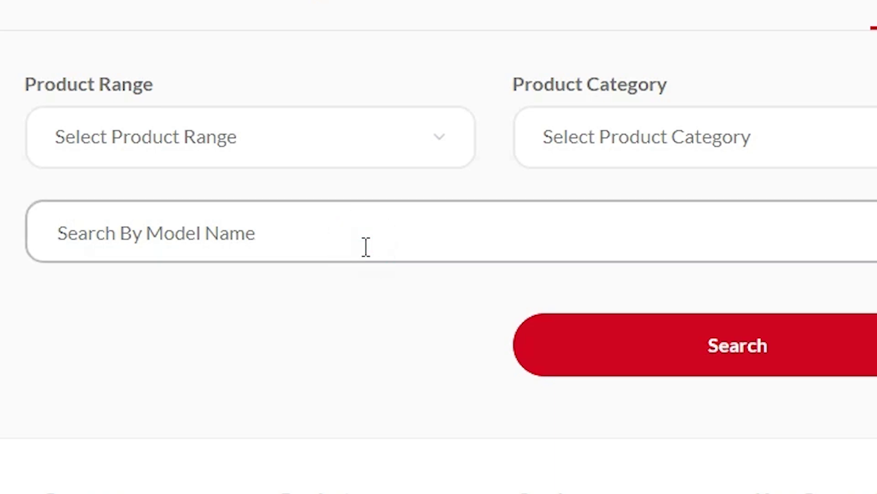
text(2900)
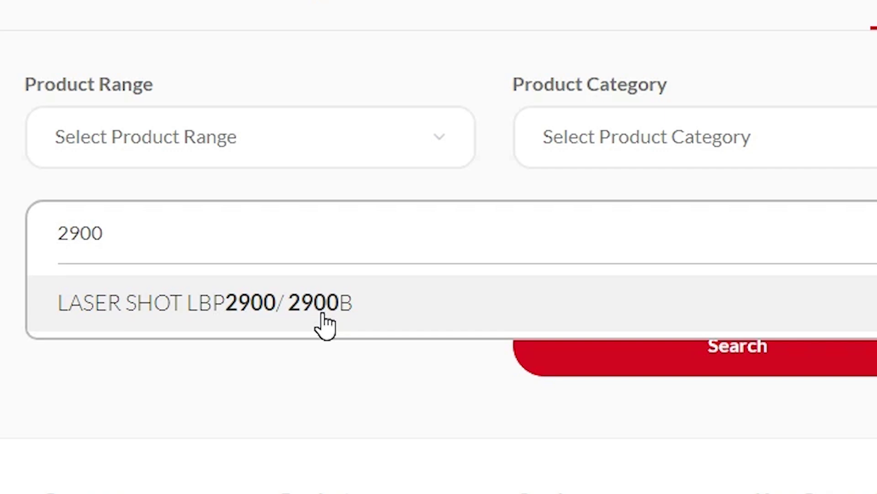
click(130, 326)
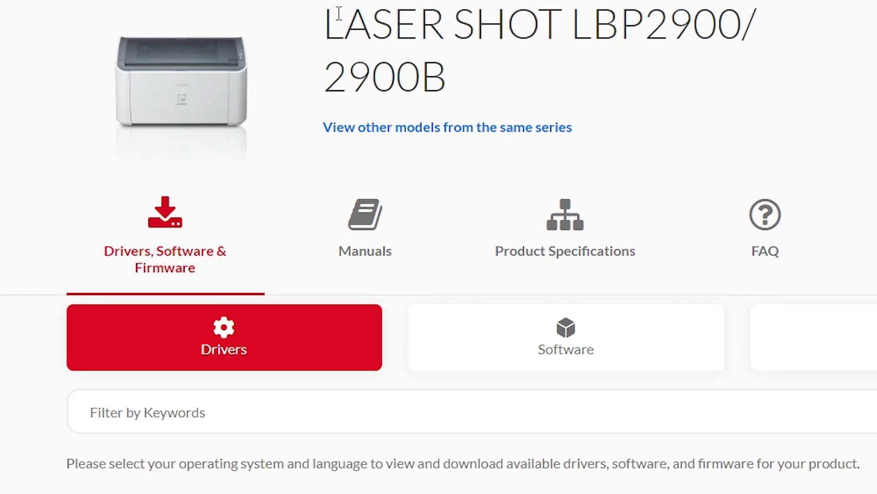
Scroll to the drivers section and keep Windows 10 (x64) as the operating system.
drag(314, 187, 395, 205)
scroll(343, 208, down, 3)
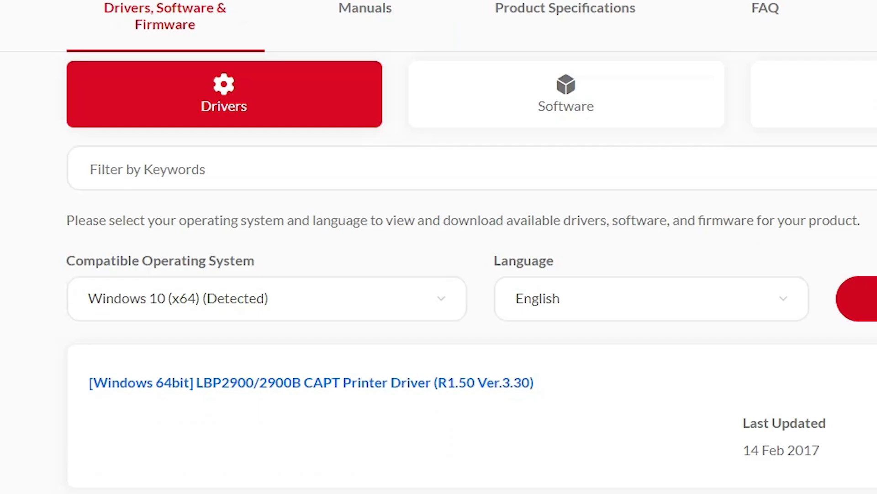
scroll(196, 104, down, 2)
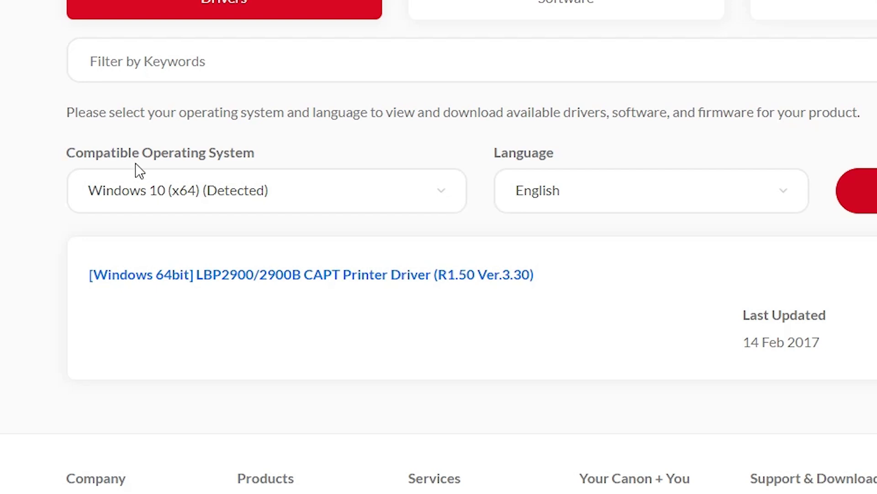
click(293, 201)
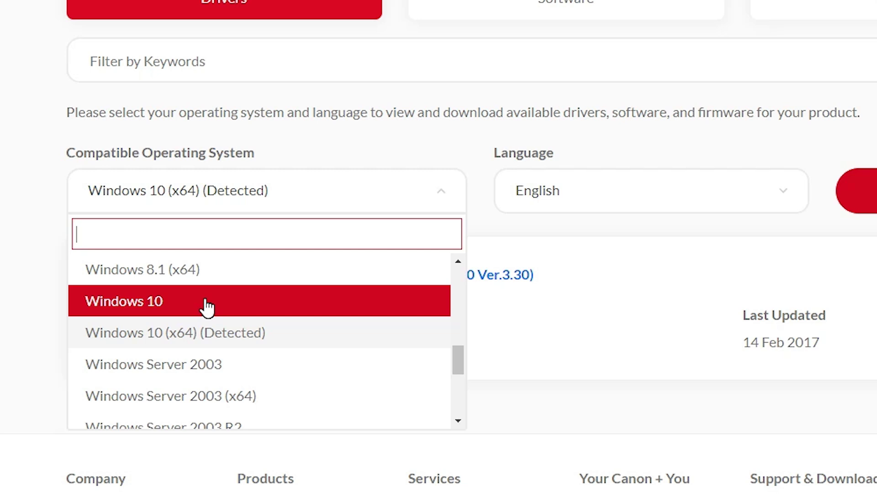
key(Escape)
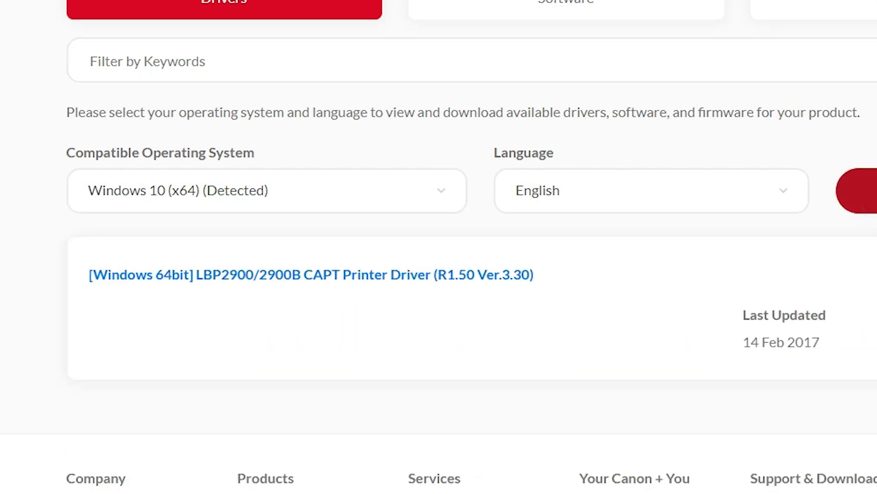
Download the Windows 64bit LBP2900/2900B CAPT driver (10.9 MB) and check the finished download.
click(396, 275)
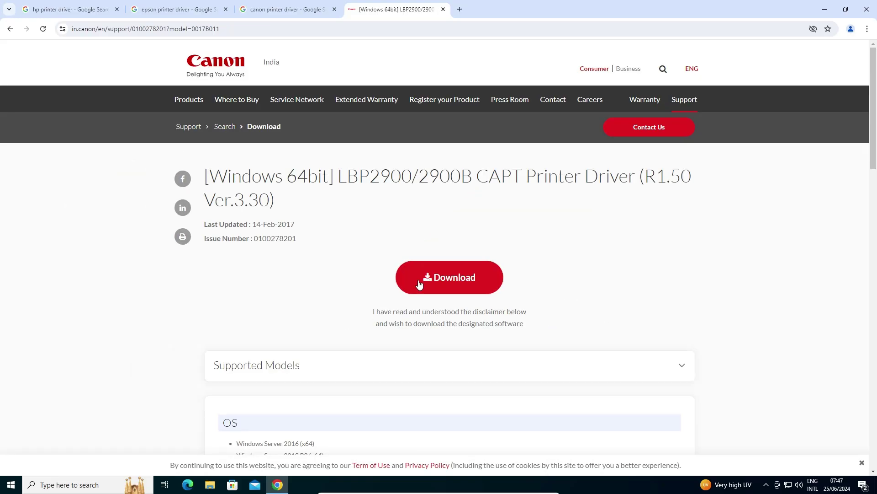
click(442, 273)
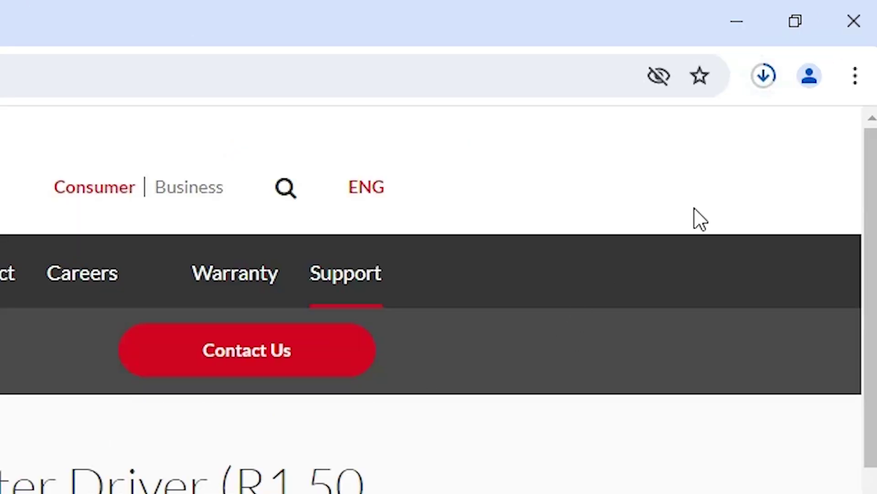
click(763, 82)
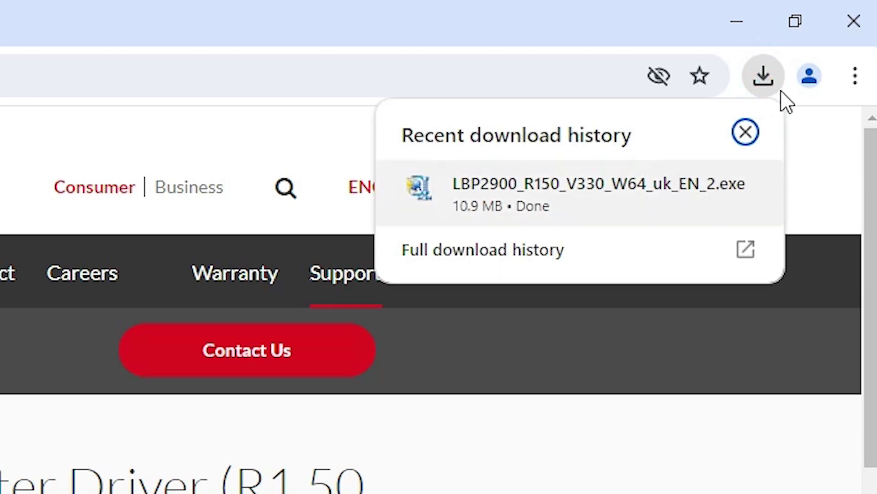
Drag LBP2900_R150_V330_W64_uk_EN_2.exe from Downloads onto the desktop, then close the Downloads window.
click(701, 187)
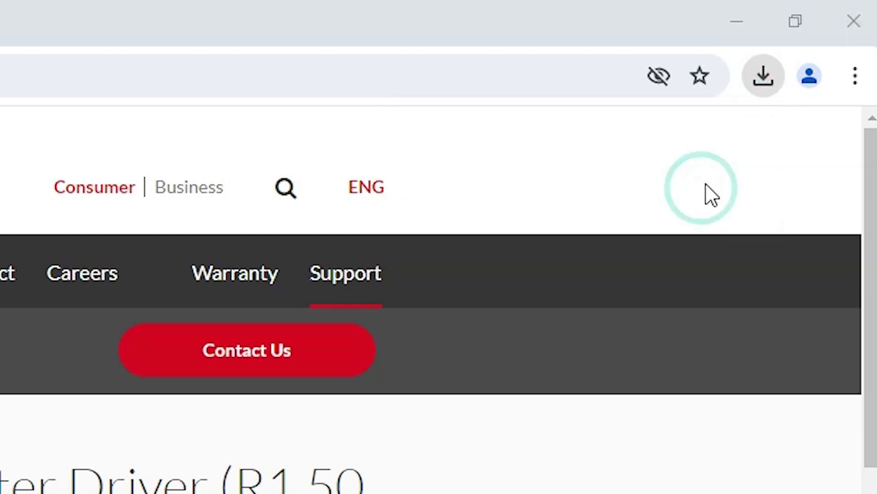
click(759, 10)
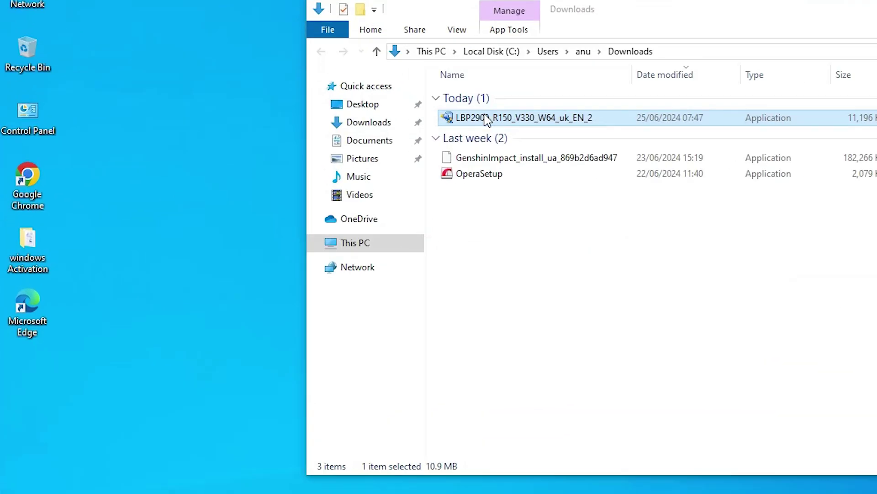
drag(487, 118, 43, 412)
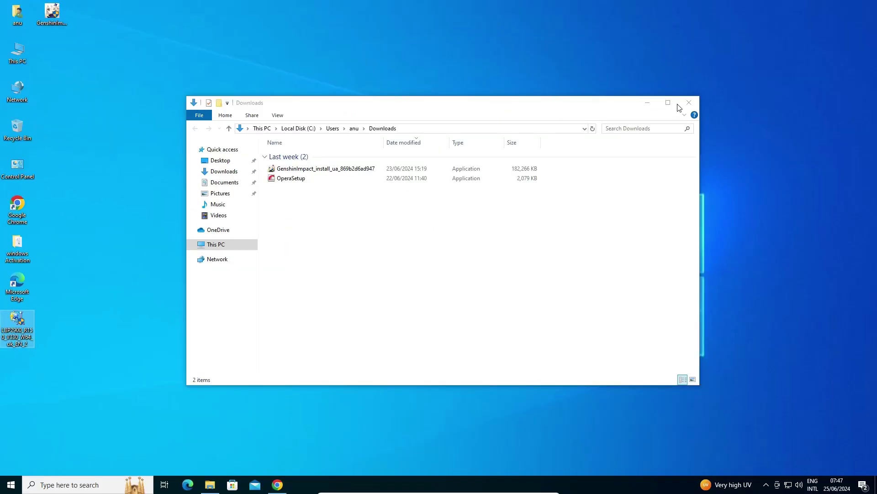
click(694, 104)
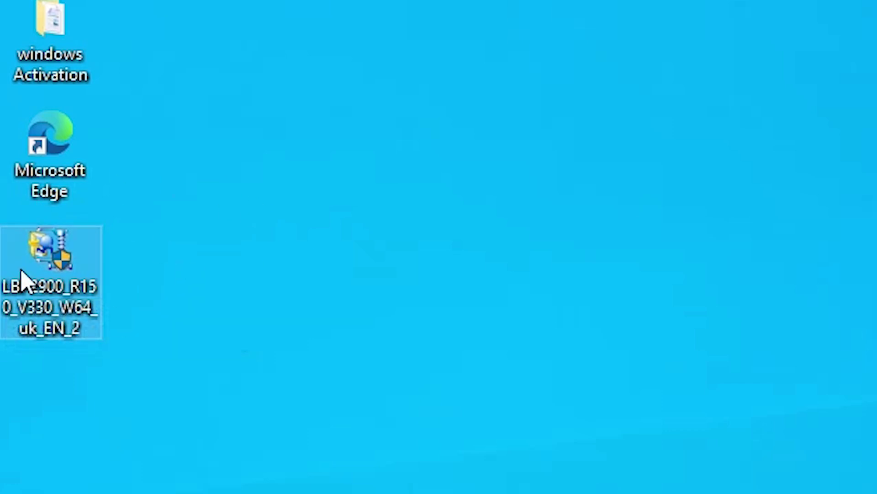
Extract the LBP2900 installer's files into a folder on the desktop.
right_click(58, 300)
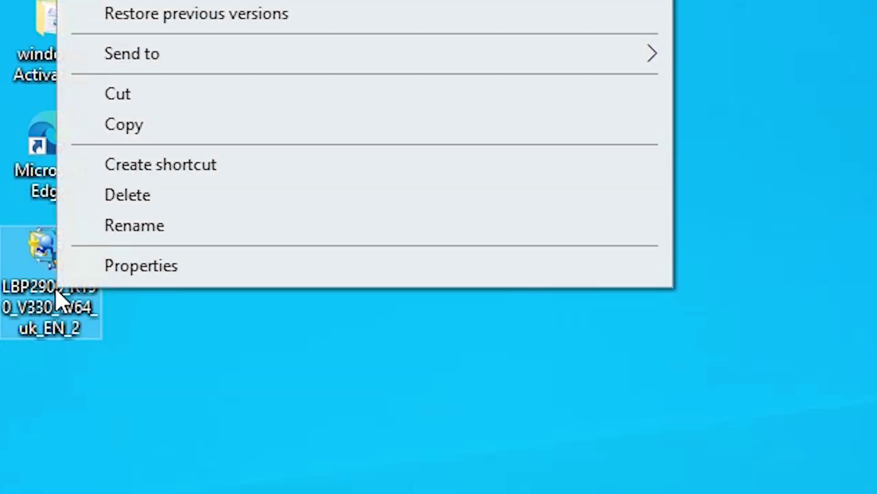
click(174, 61)
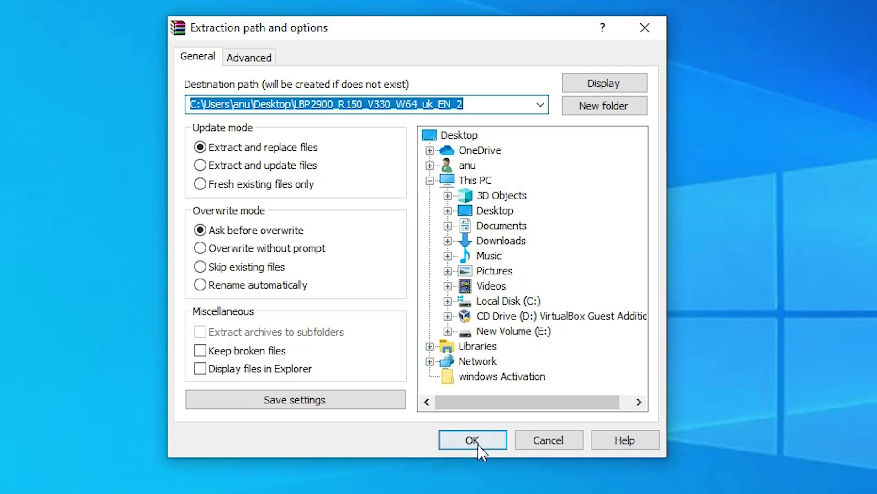
click(477, 444)
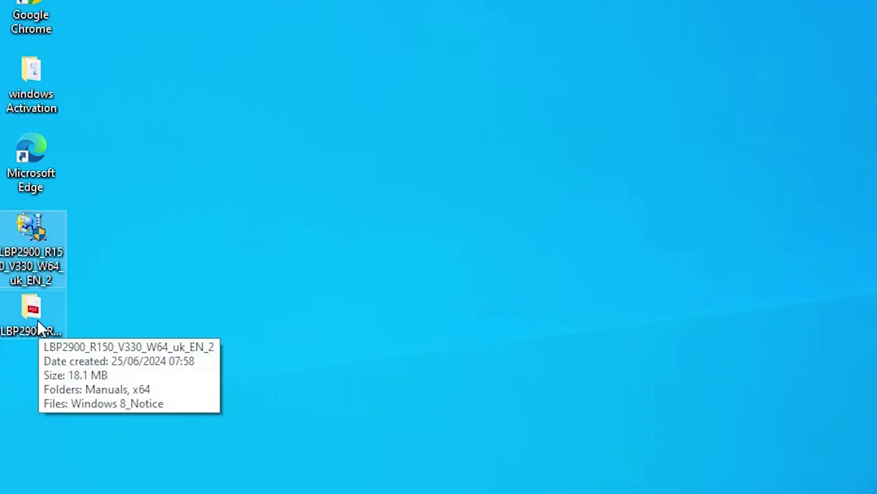
Browse into the extracted LBP2900 folder's x64\Driver subfolder.
double_click(31, 316)
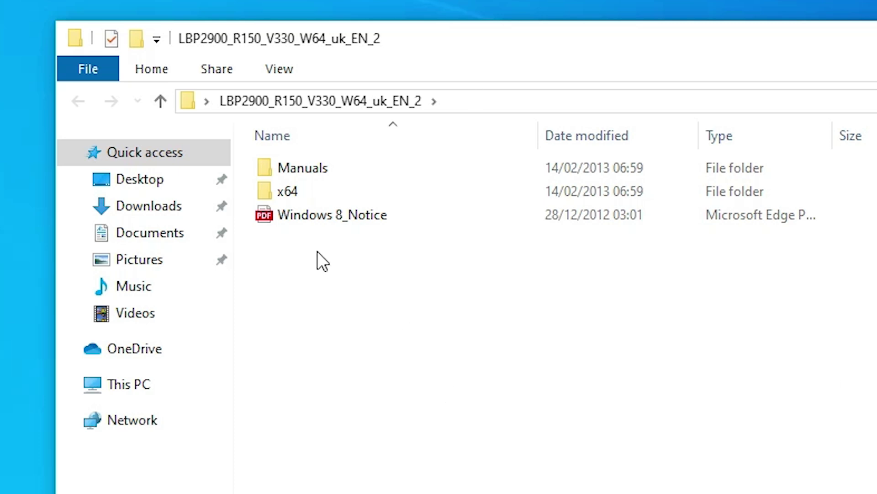
double_click(320, 202)
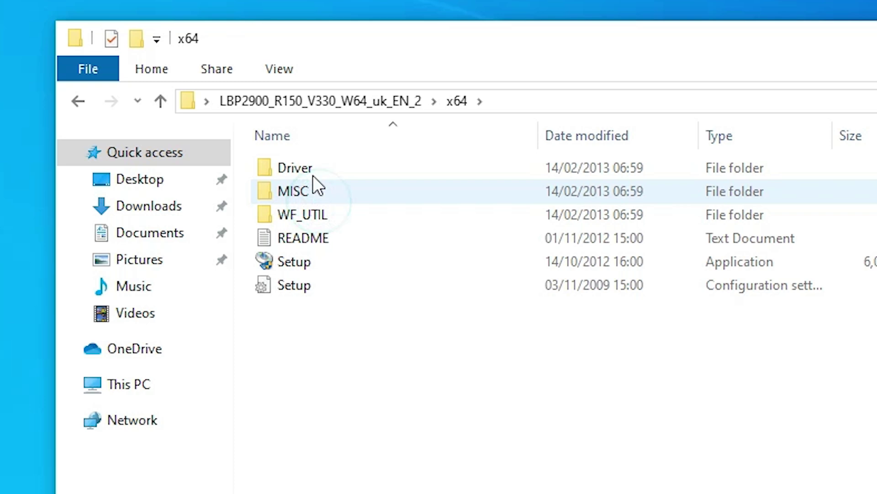
double_click(309, 165)
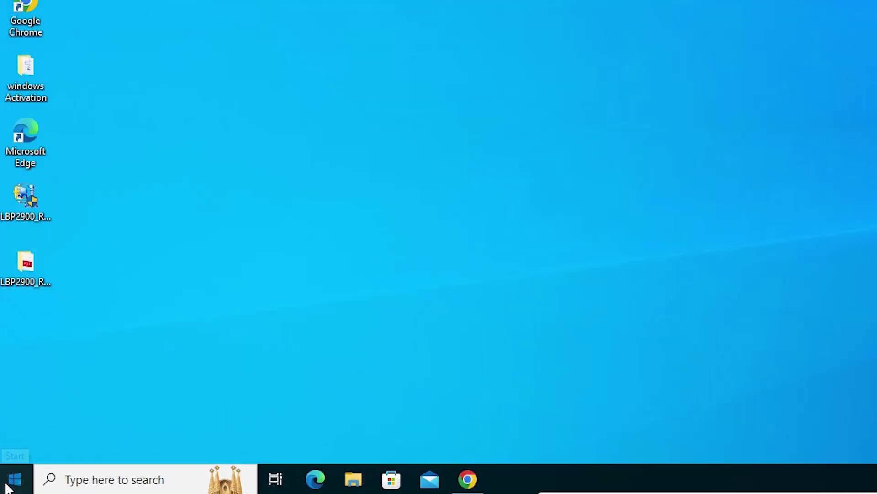
Search 'pr' and open the Printers & scanners settings page.
click(9, 486)
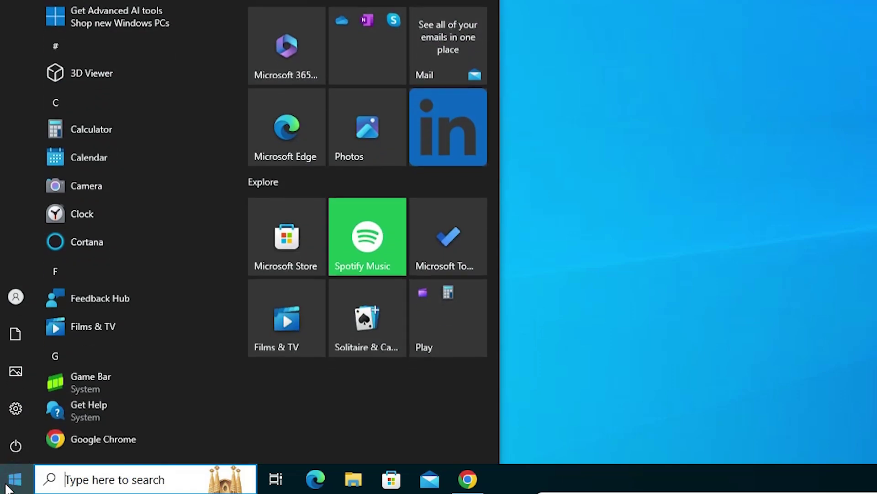
text(pr)
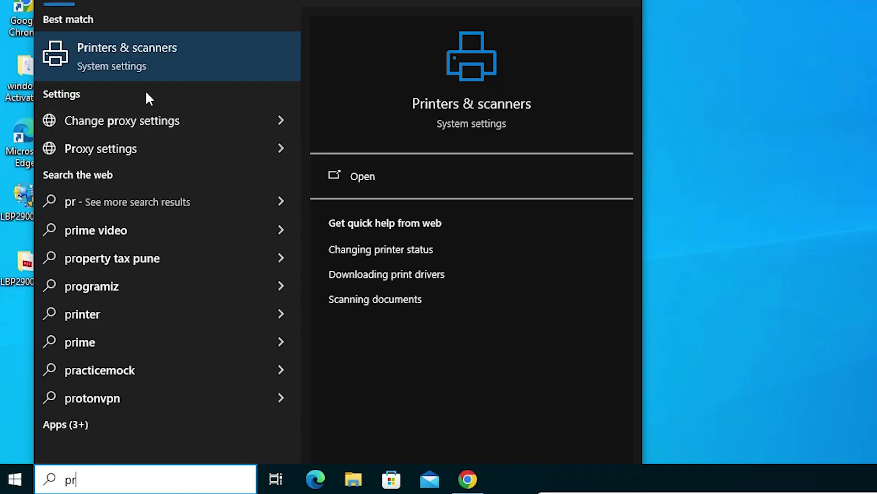
click(148, 69)
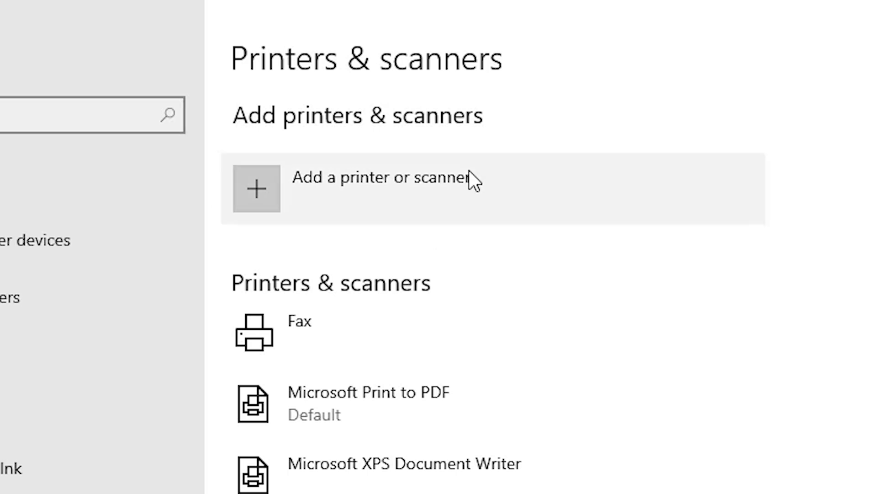
Add an unlisted printer as a local printer with manual settings.
click(468, 169)
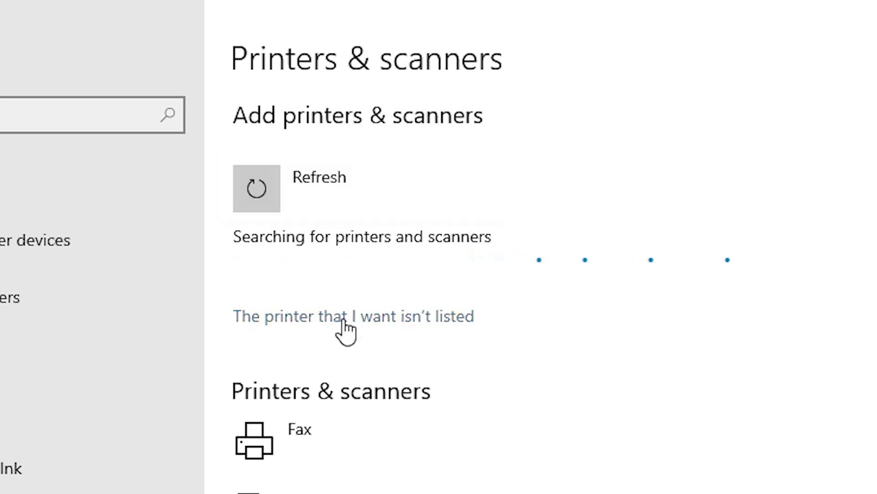
click(344, 320)
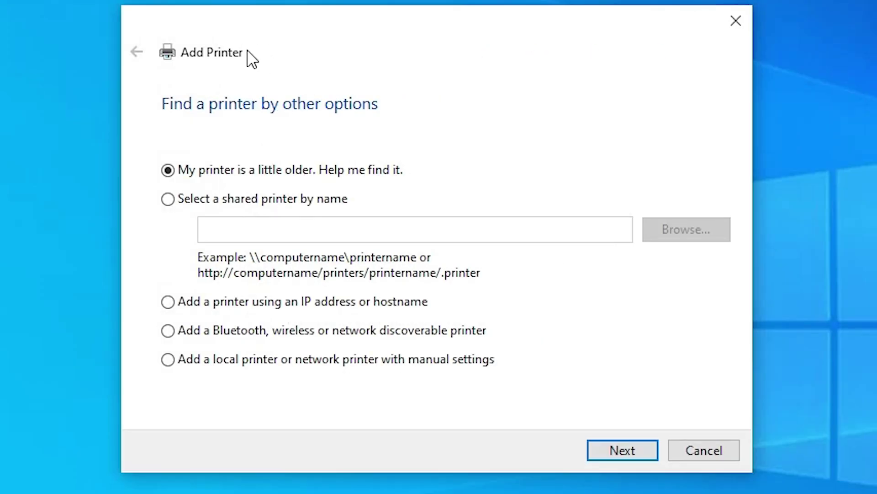
click(270, 362)
click(462, 359)
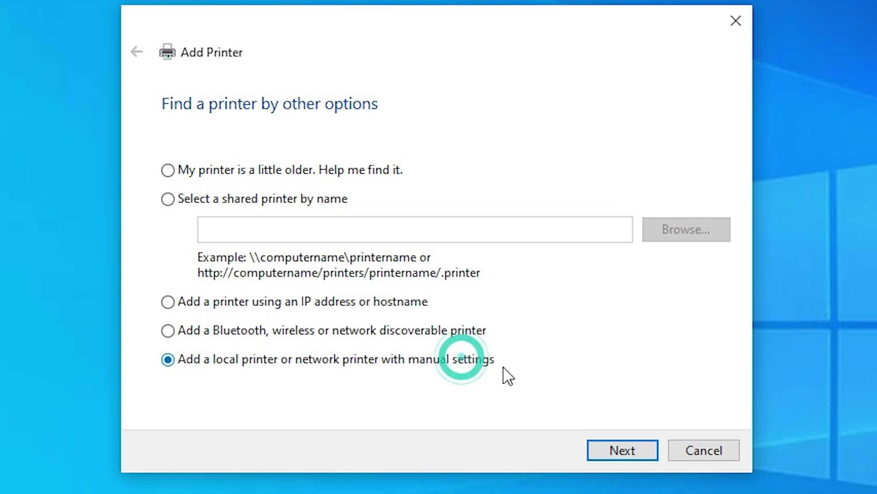
click(630, 449)
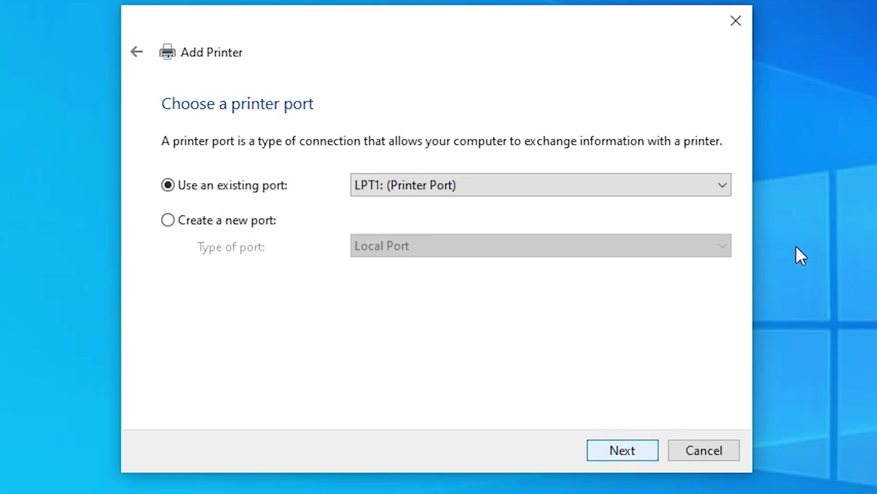
Select the USB001 port for the new printer.
click(452, 185)
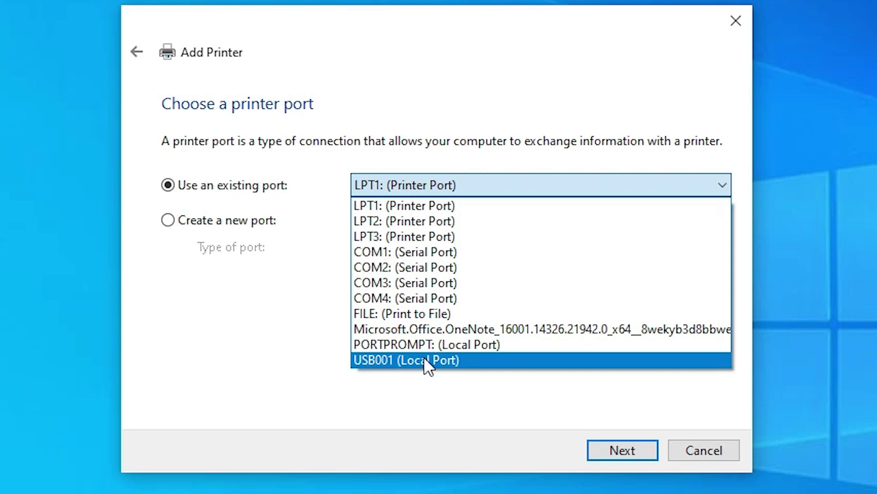
click(424, 360)
click(613, 448)
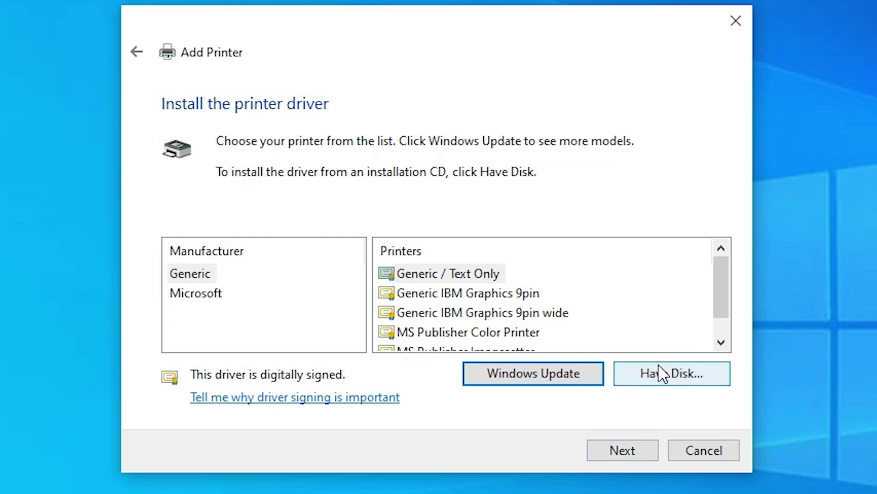
Use Have Disk with CNAB4STD.INF from Desktop\LBP2900\x64\Driver.
click(658, 363)
click(577, 346)
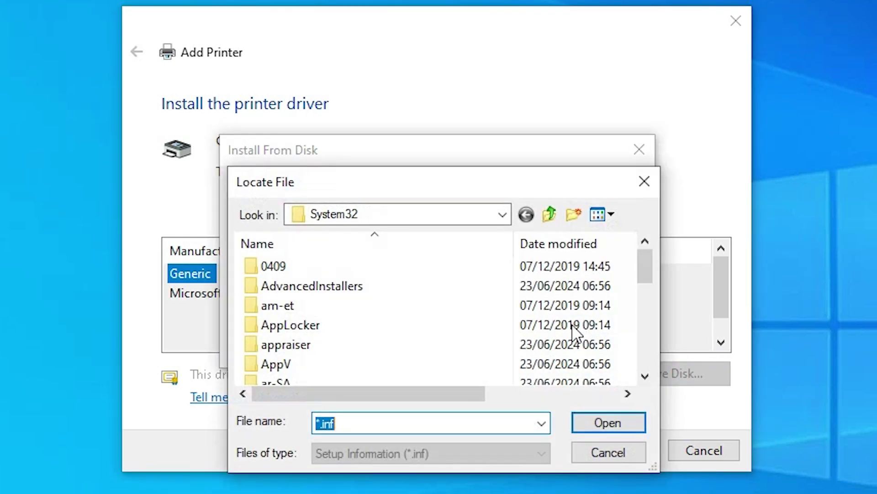
click(508, 214)
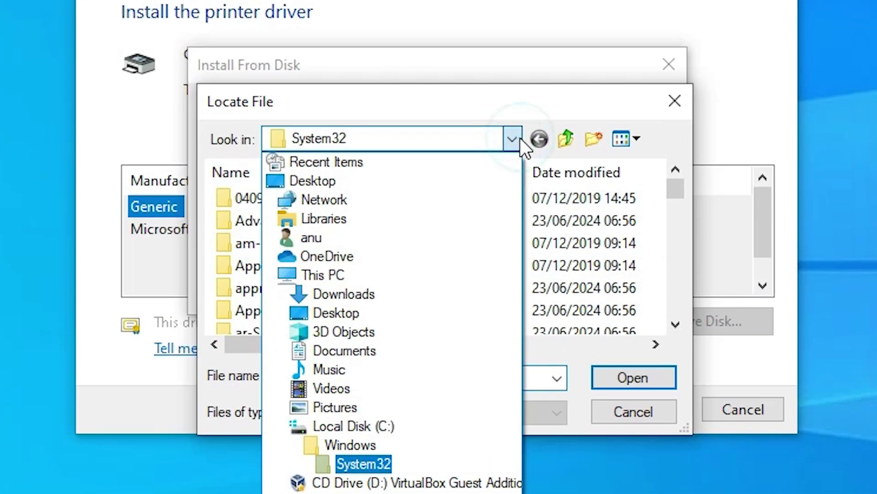
click(320, 180)
scroll(352, 237, down, 3)
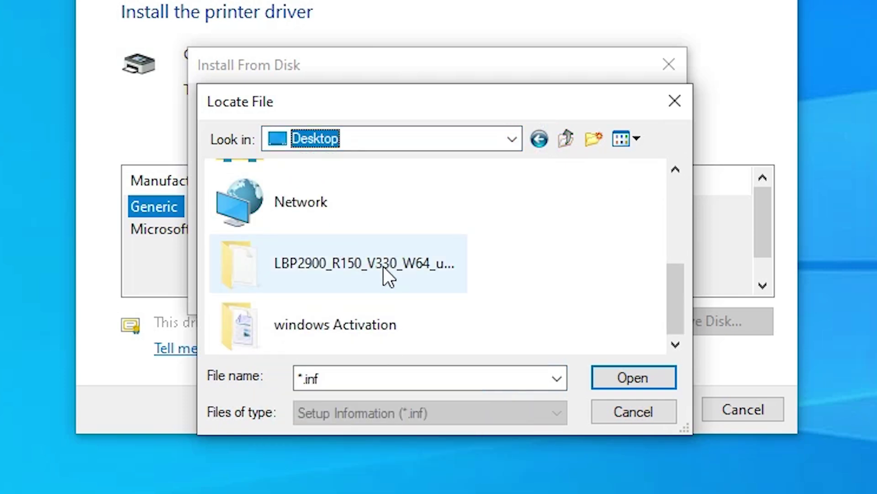
double_click(379, 265)
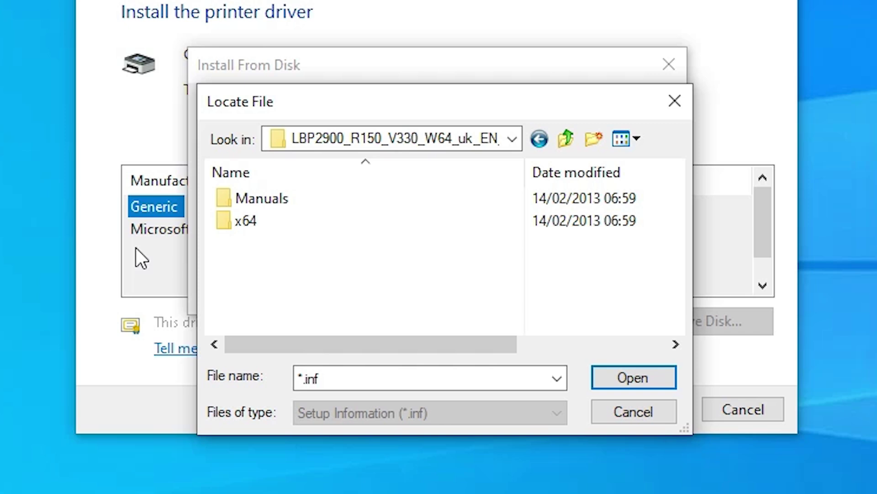
double_click(251, 218)
double_click(262, 198)
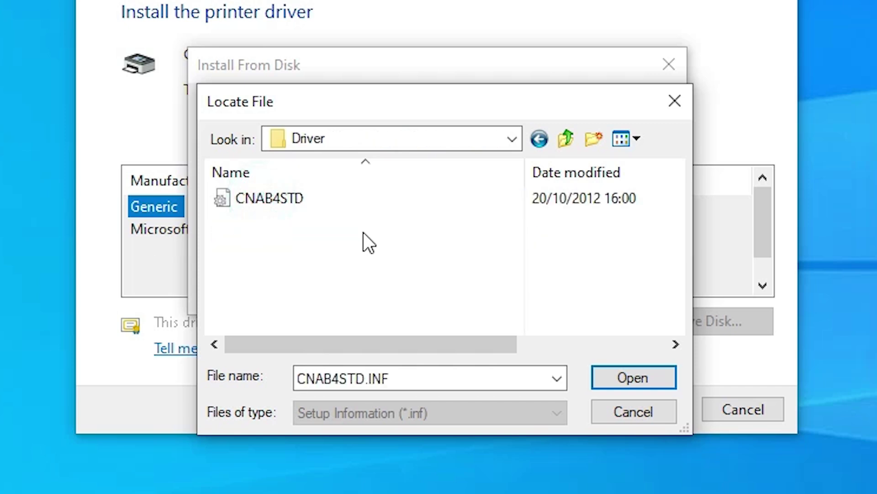
click(289, 200)
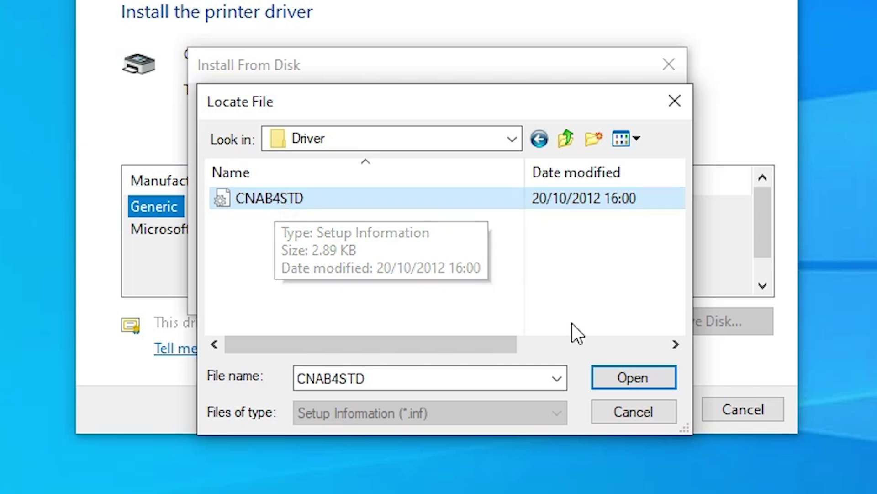
click(613, 372)
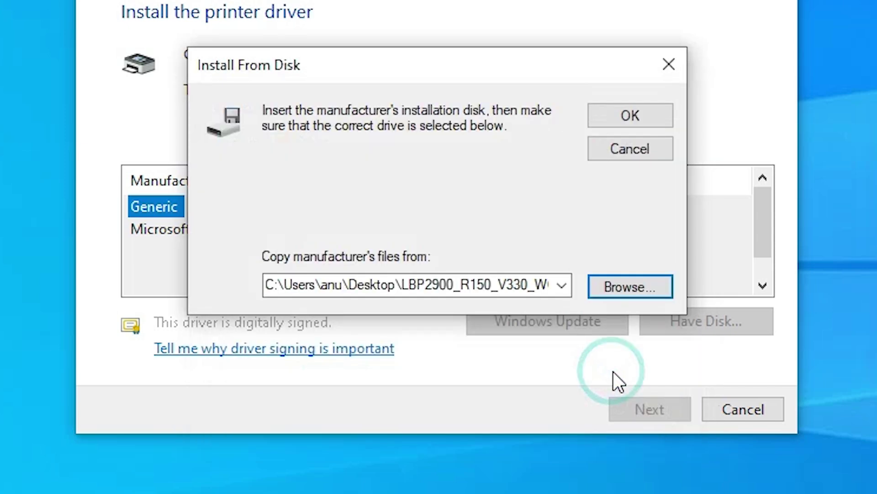
click(651, 126)
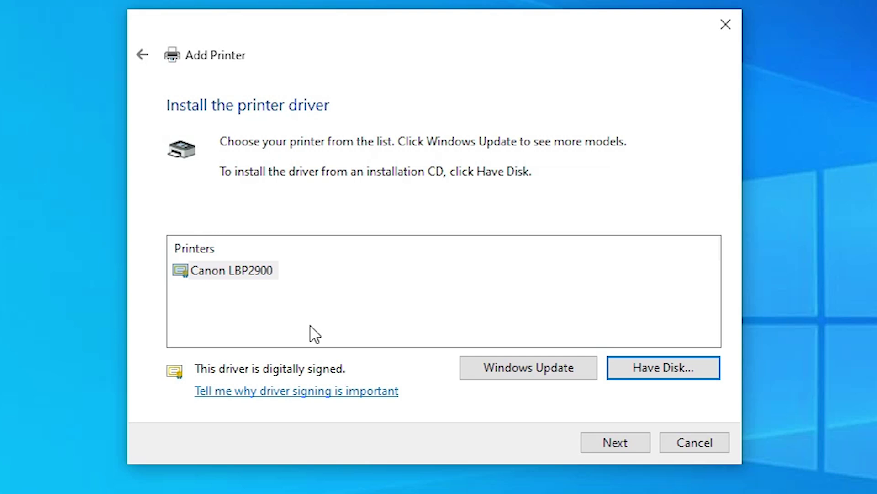
Install the Canon LBP2900 driver, keeping the name Canon LBP2900 and not sharing it.
click(248, 273)
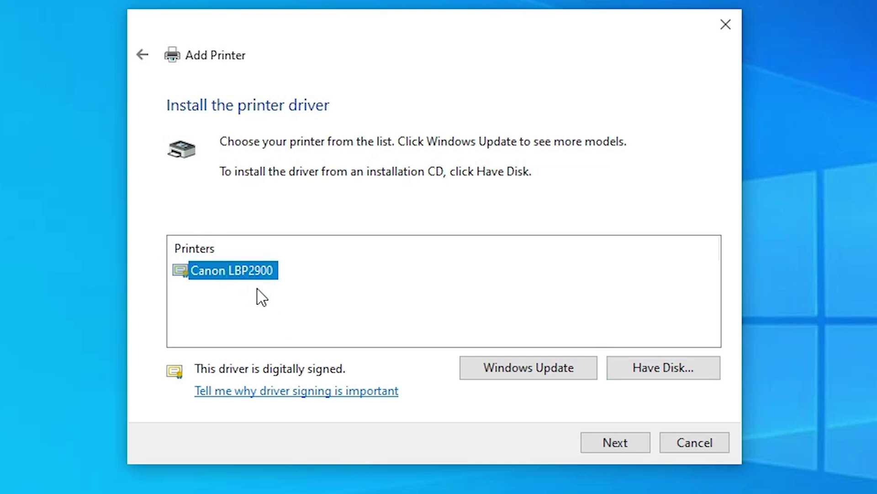
click(607, 444)
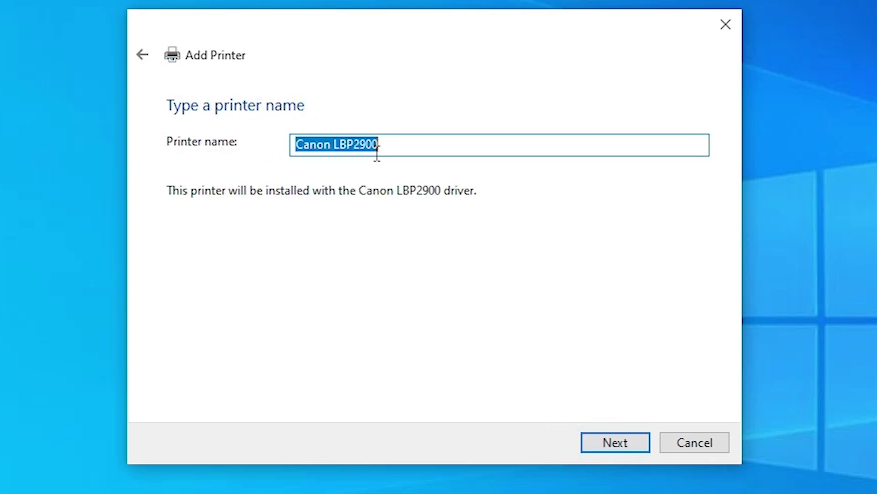
click(614, 438)
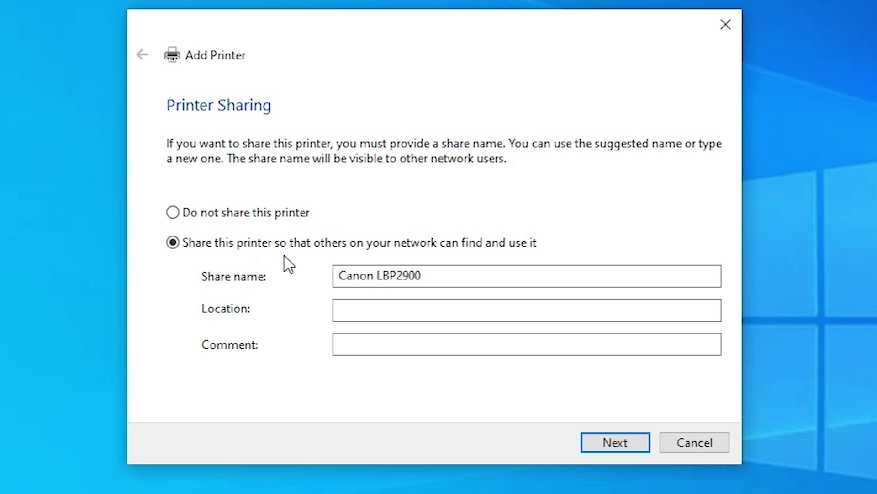
click(251, 220)
click(615, 439)
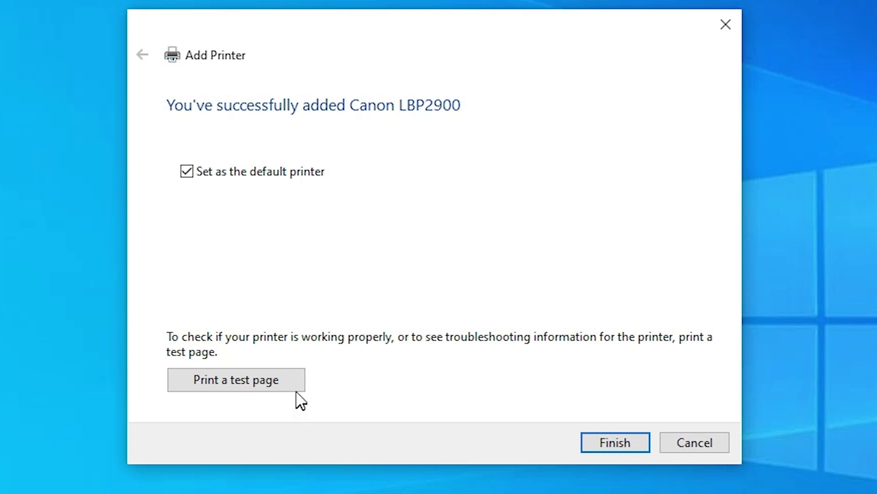
click(622, 444)
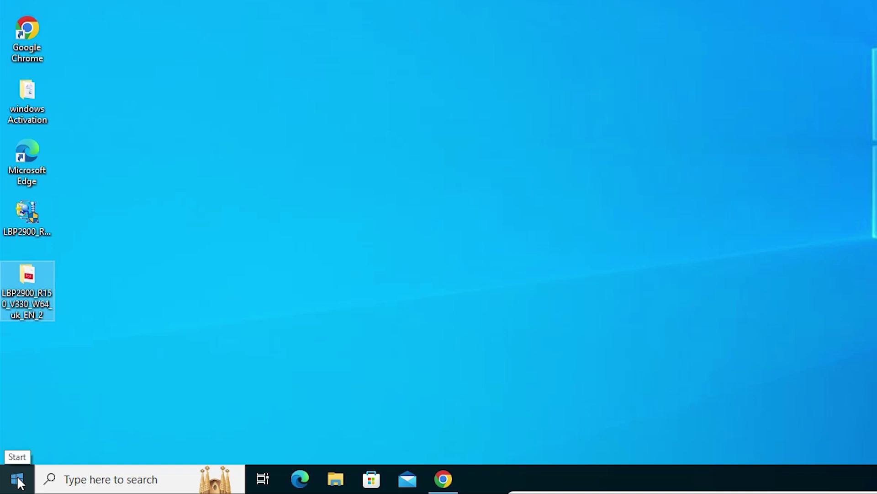
click(18, 480)
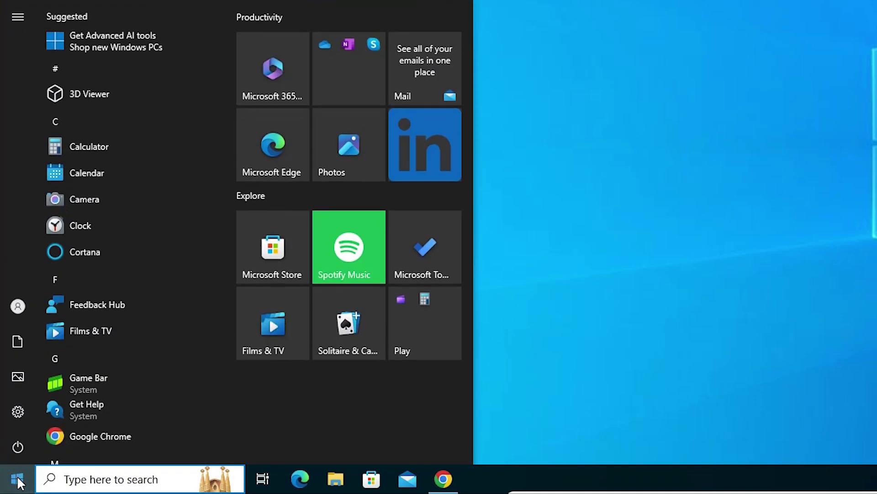
text(pr)
click(125, 81)
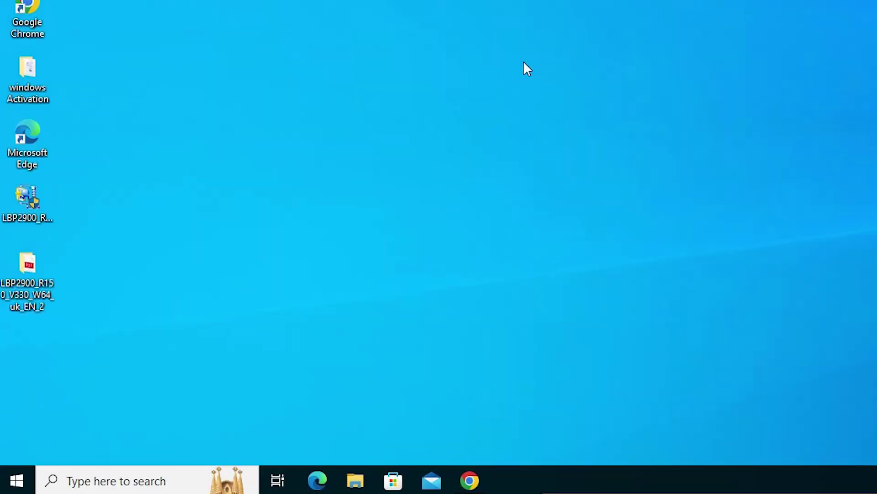
Open Device Manager from the Start context menu and reposition its window.
right_click(20, 486)
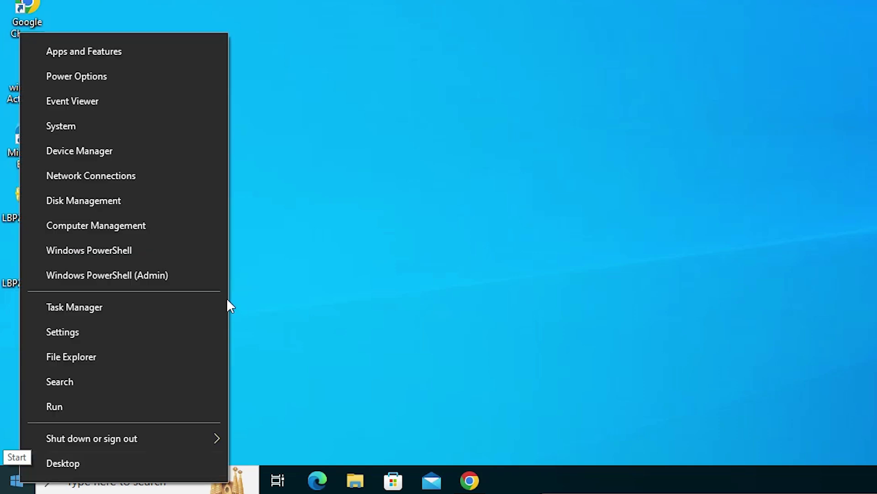
click(102, 160)
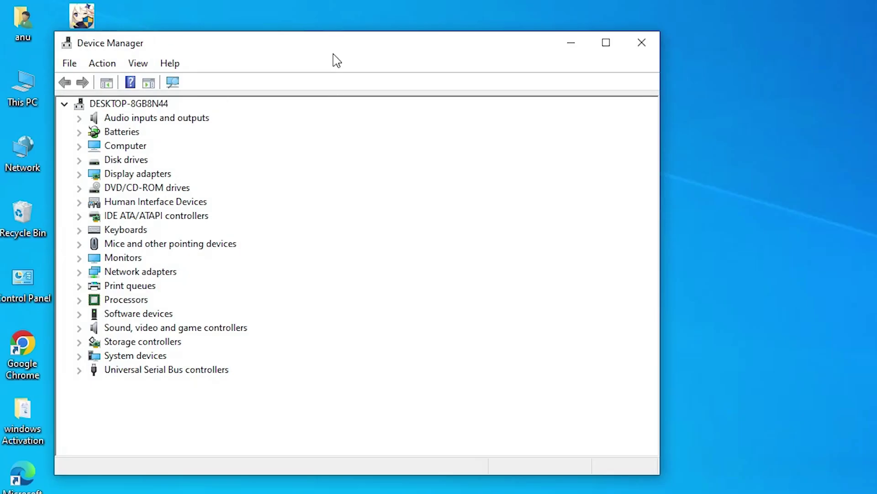
drag(334, 53, 372, 71)
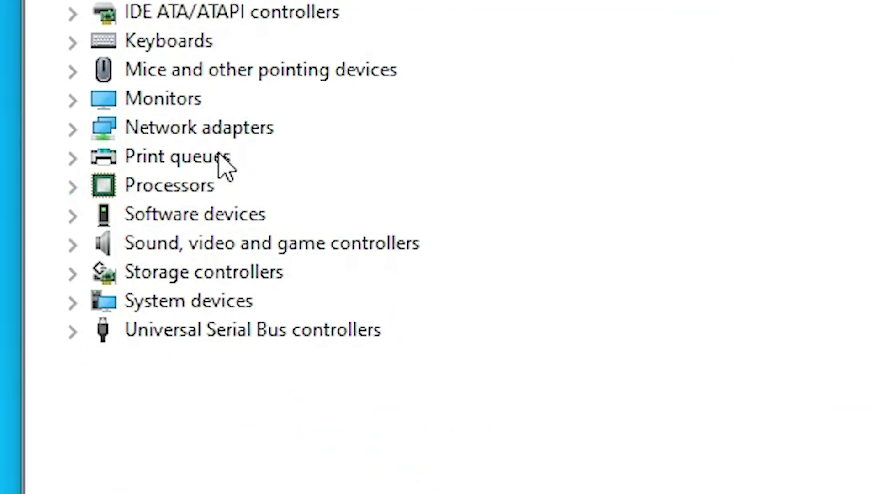
Under Print queues, start a driver update for Canon LBP2900.
click(73, 158)
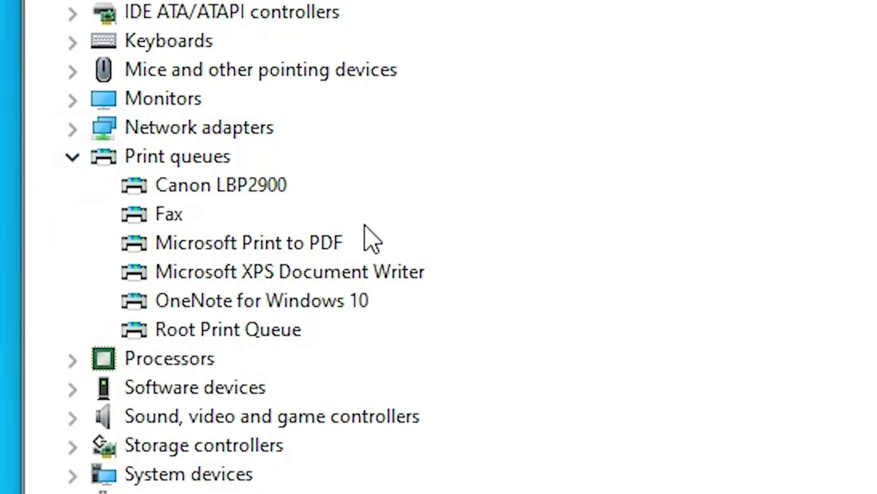
click(231, 190)
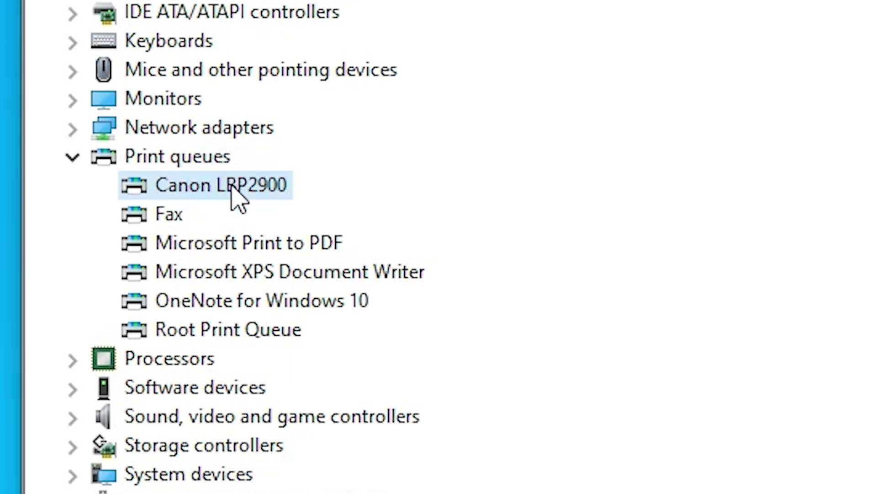
right_click(232, 190)
click(372, 198)
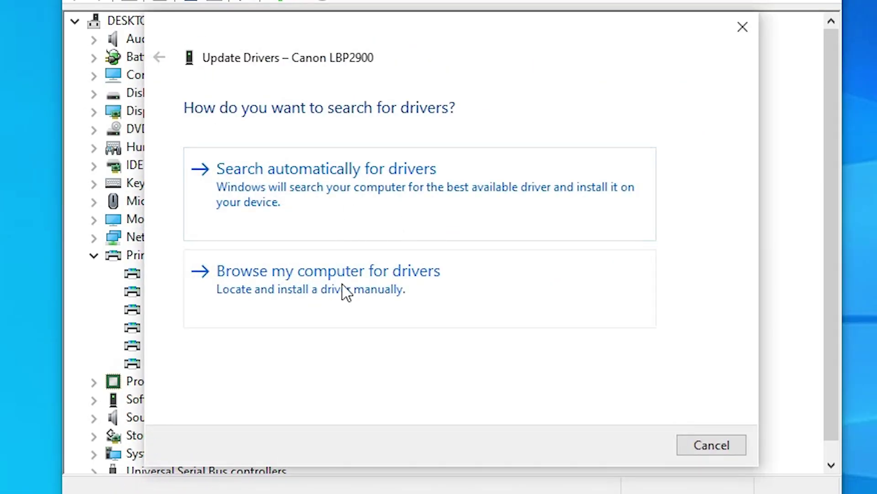
Pick the driver manually via Have Disk using x64\Driver\CNAB4STD.INF.
click(397, 288)
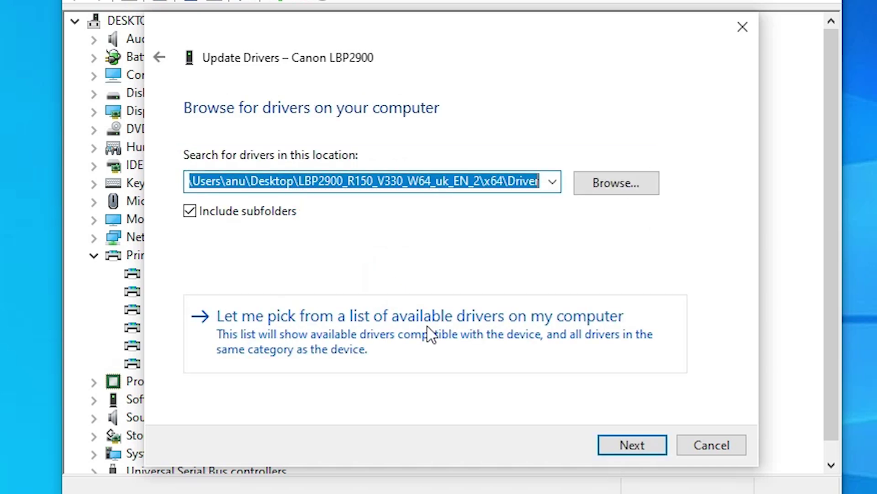
click(585, 328)
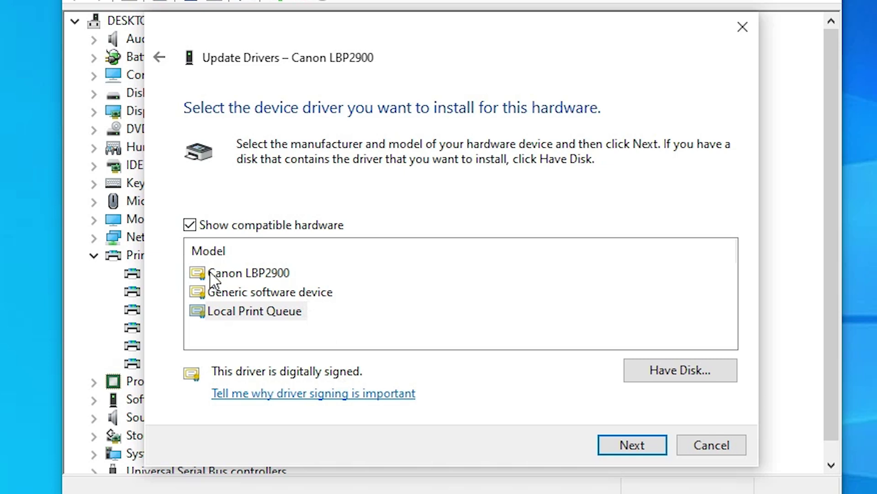
click(728, 379)
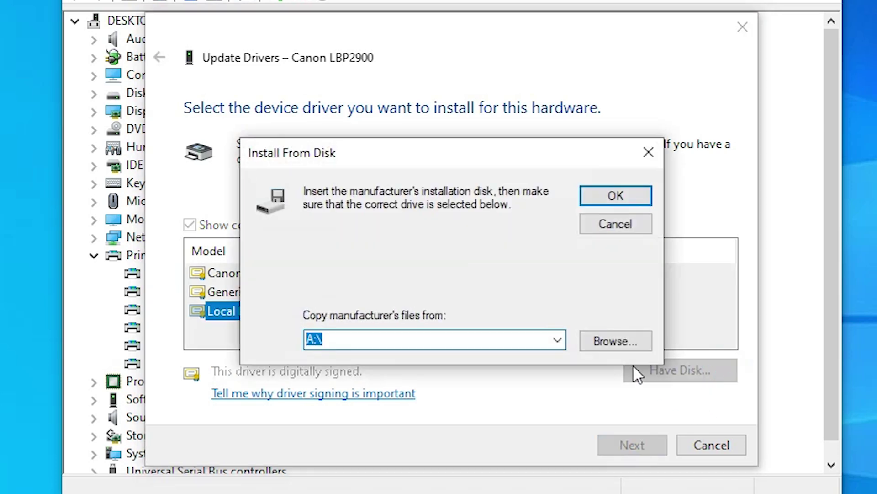
click(617, 339)
click(277, 312)
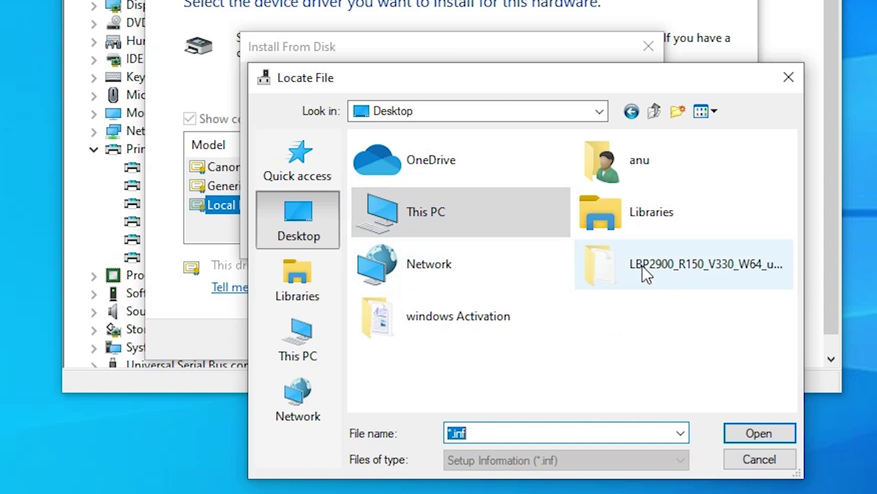
double_click(644, 272)
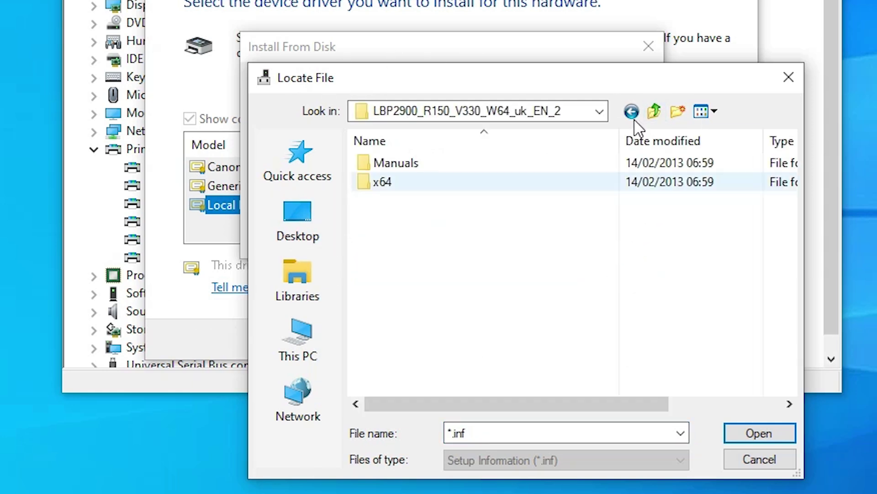
click(387, 192)
double_click(385, 186)
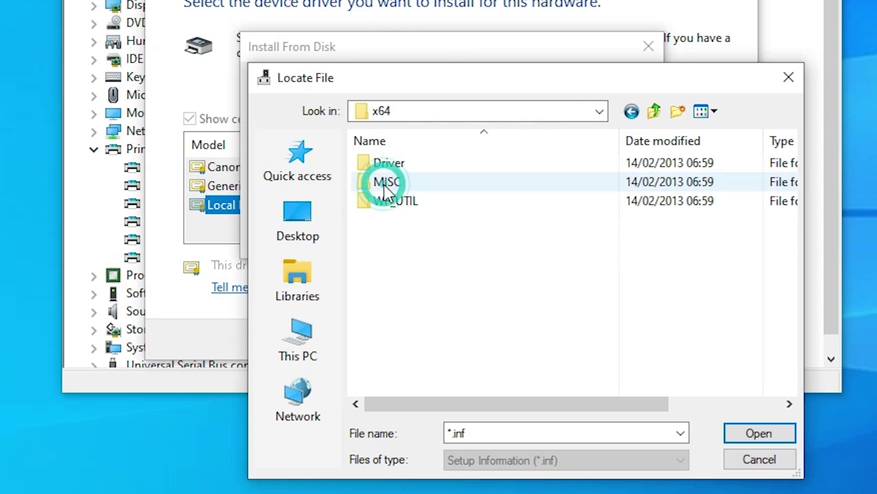
double_click(439, 165)
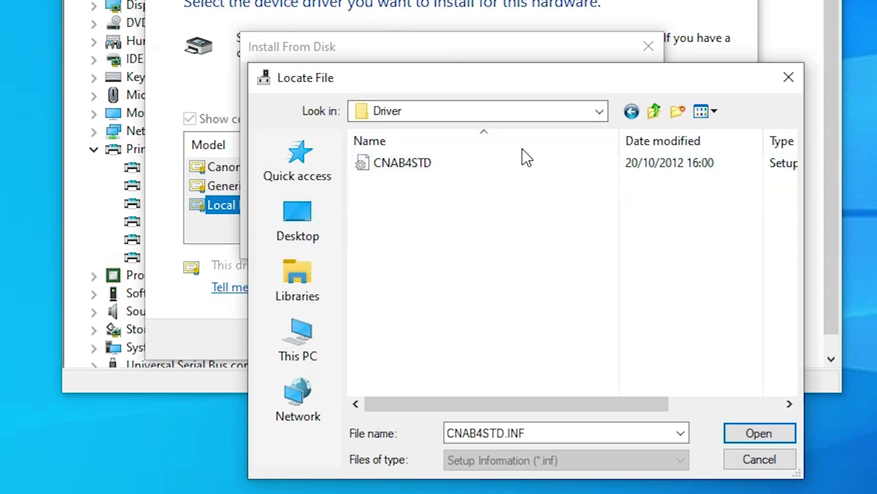
double_click(427, 164)
click(598, 91)
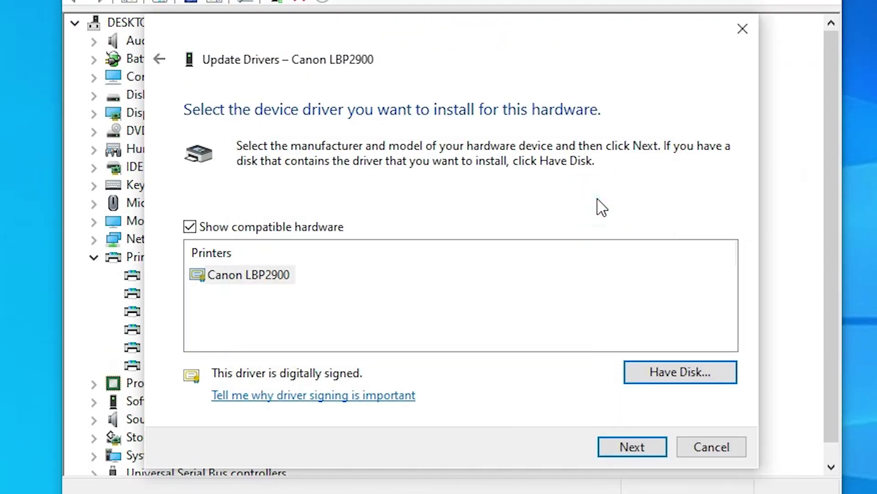
Install the Canon LBP2900 driver, dismiss the signing error, and collapse Print queues.
click(276, 276)
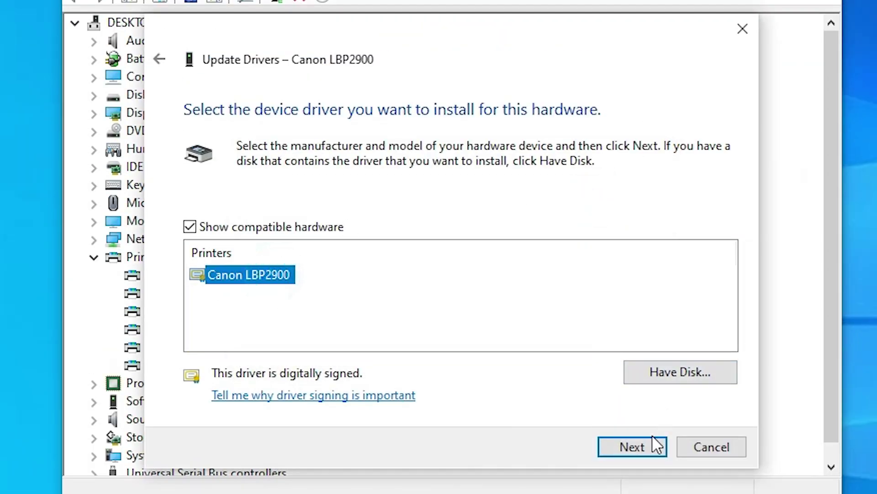
click(653, 440)
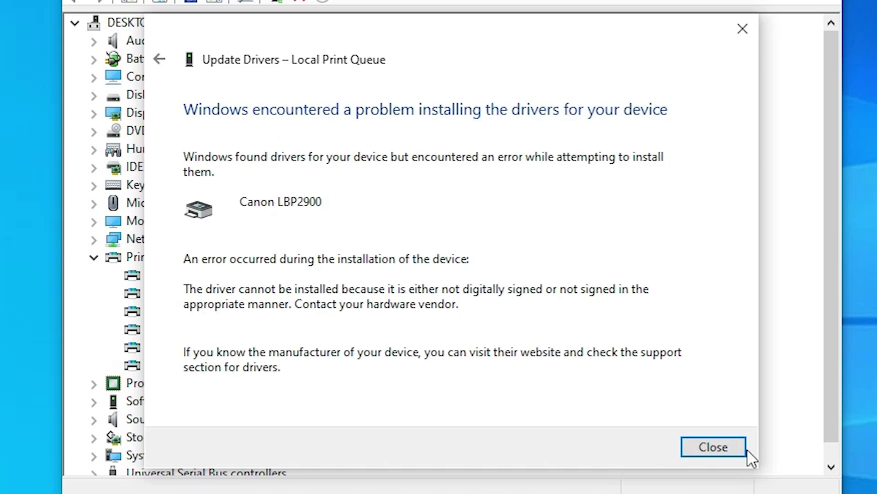
click(704, 447)
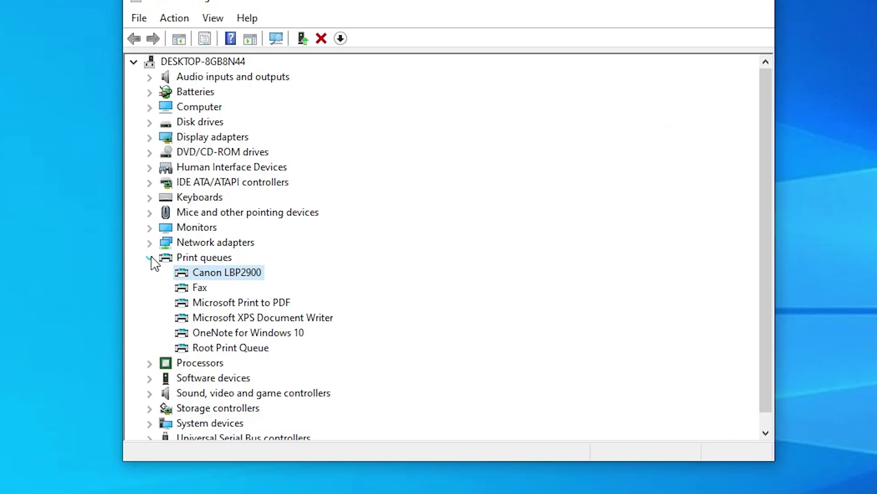
click(152, 257)
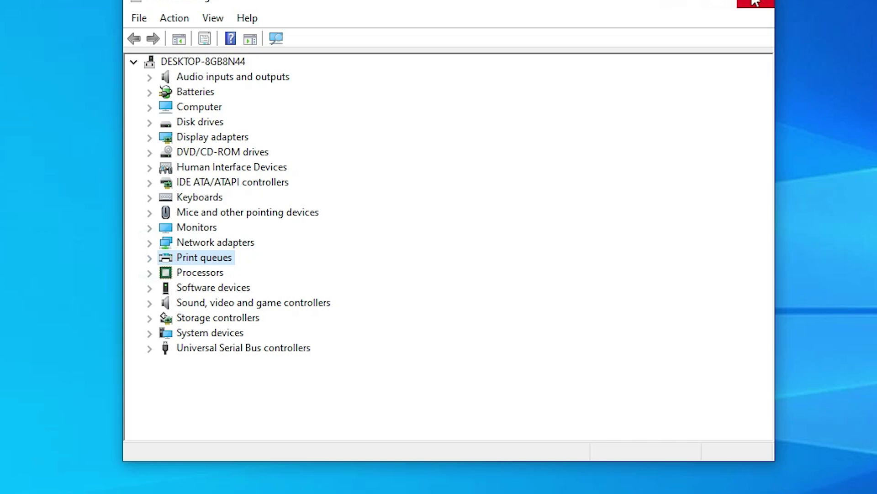
Close Device Manager and open Troubleshoot settings by searching 'tr'.
click(755, 2)
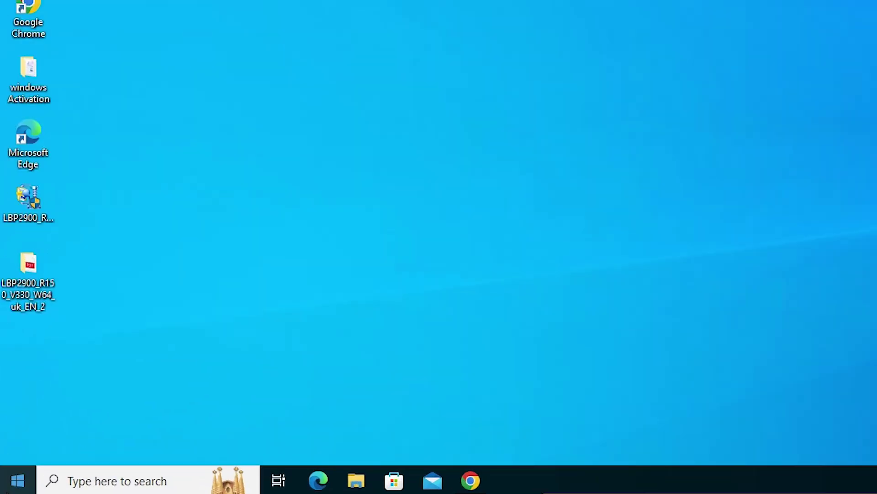
click(7, 491)
text(tr)
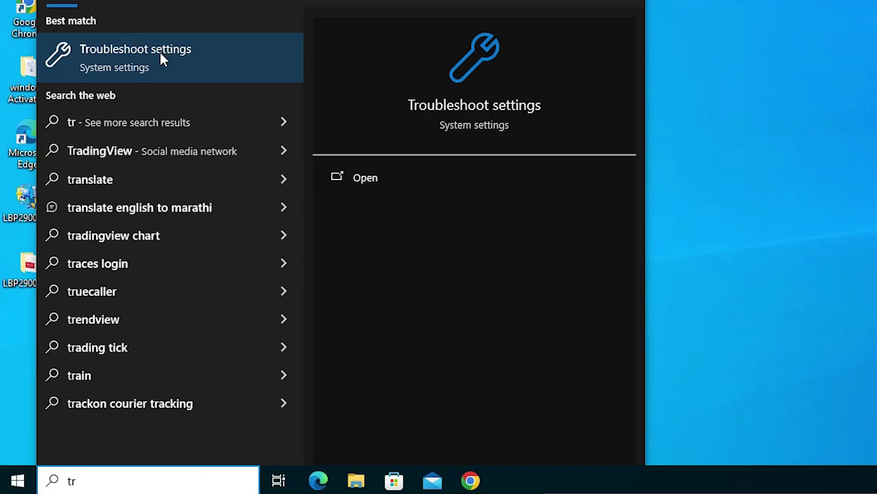
click(161, 52)
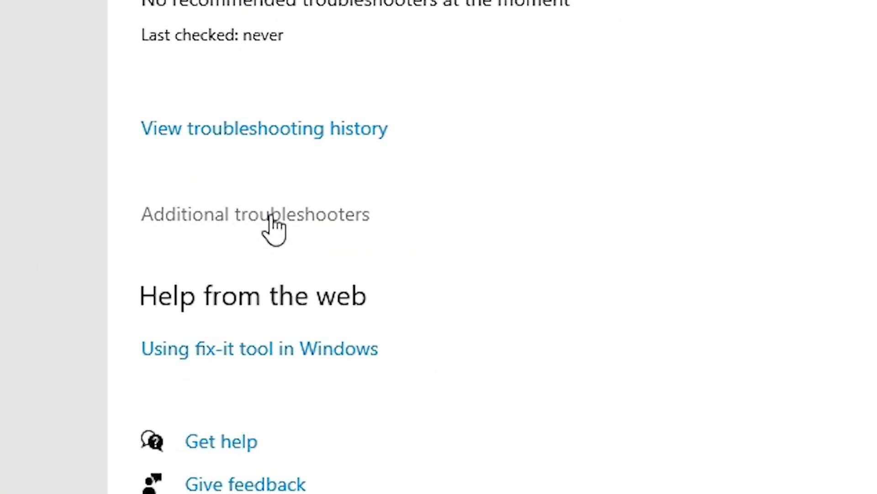
Run the Printer troubleshooter from Additional troubleshooters.
click(271, 216)
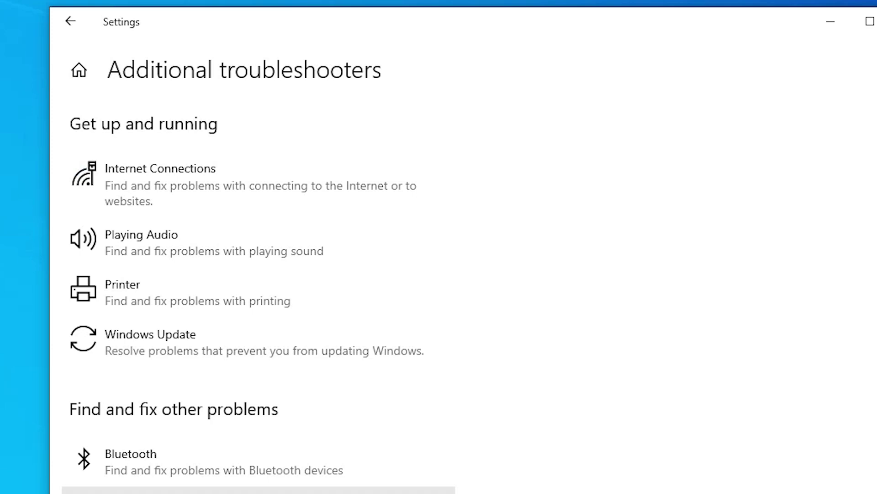
click(230, 312)
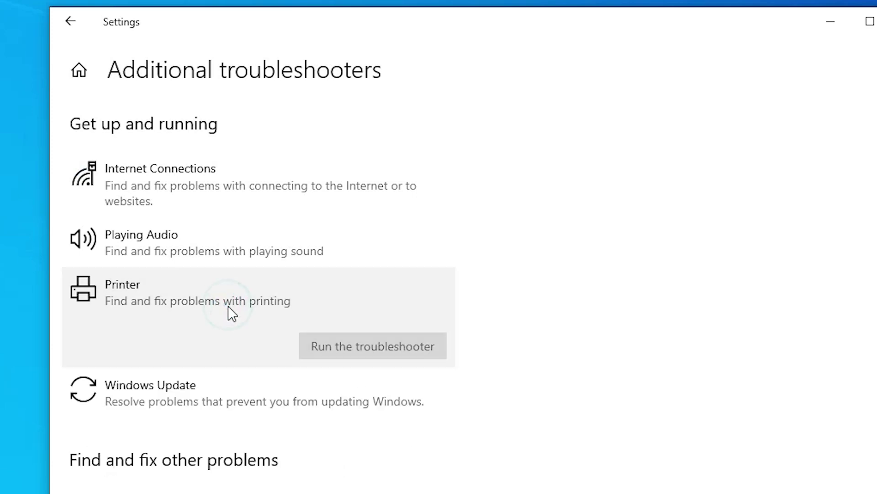
click(387, 352)
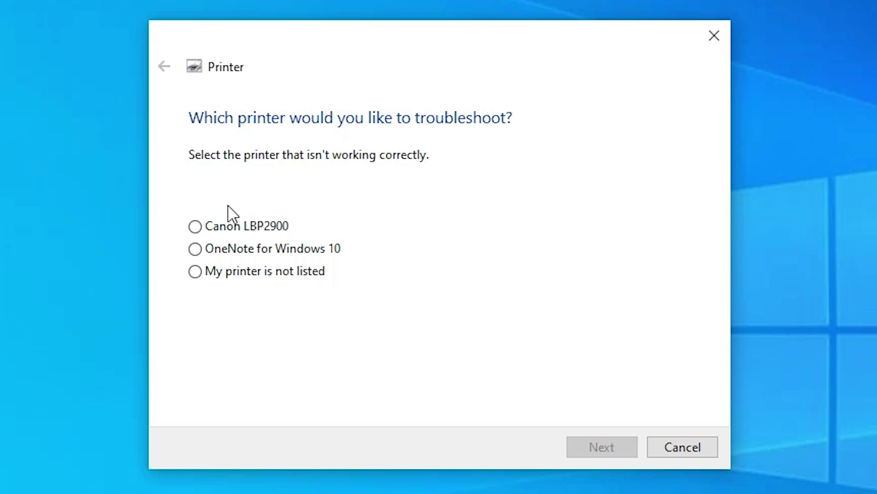
Choose Canon LBP2900 as the printer to troubleshoot and continue.
click(201, 227)
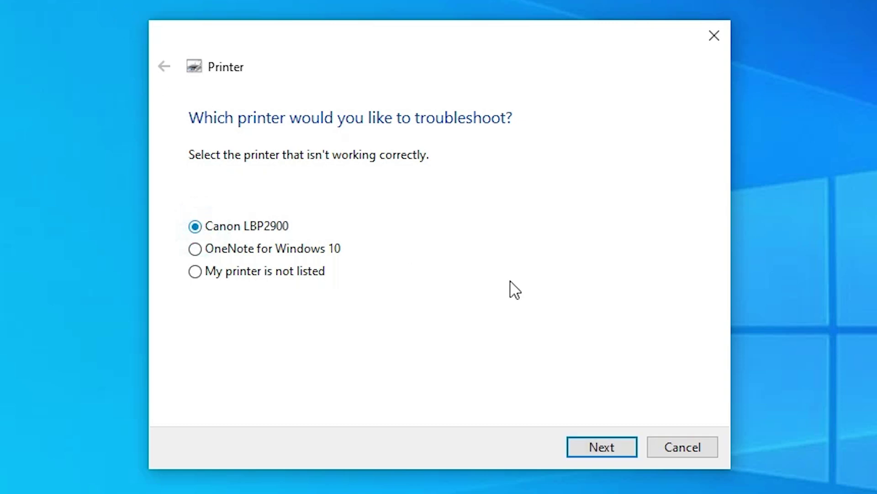
click(605, 448)
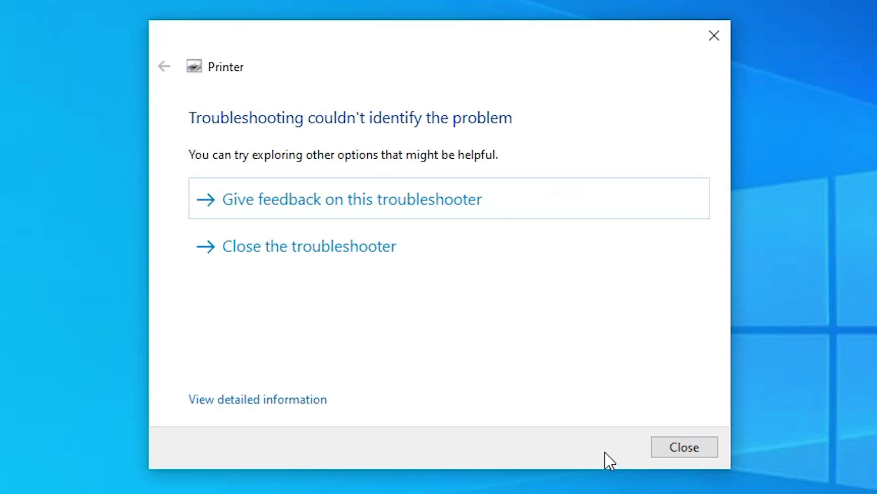